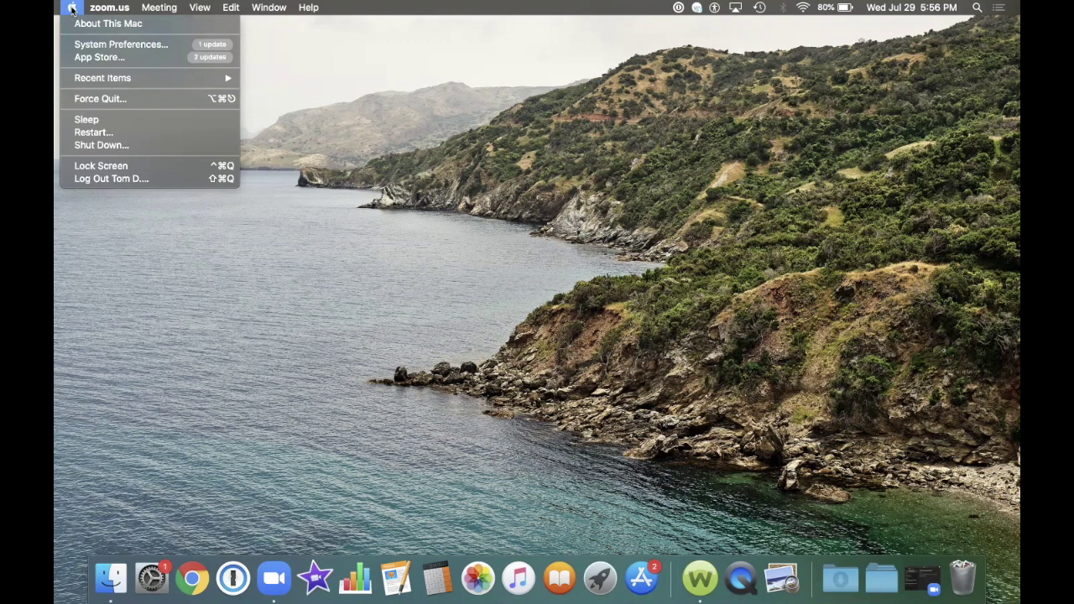
Open Google Chrome, then quit it.
click(72, 9)
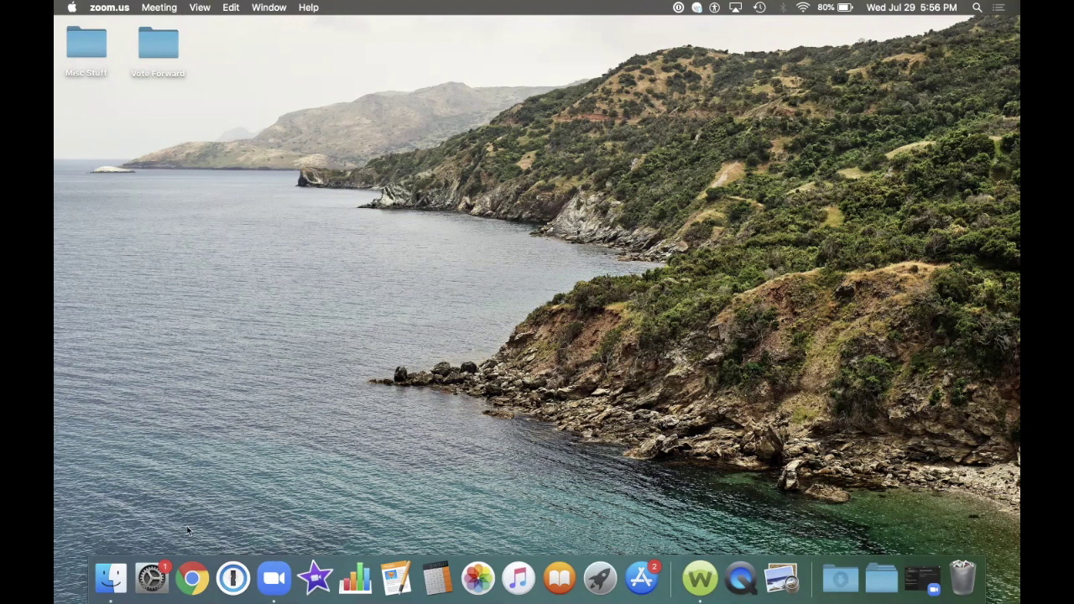
click(194, 576)
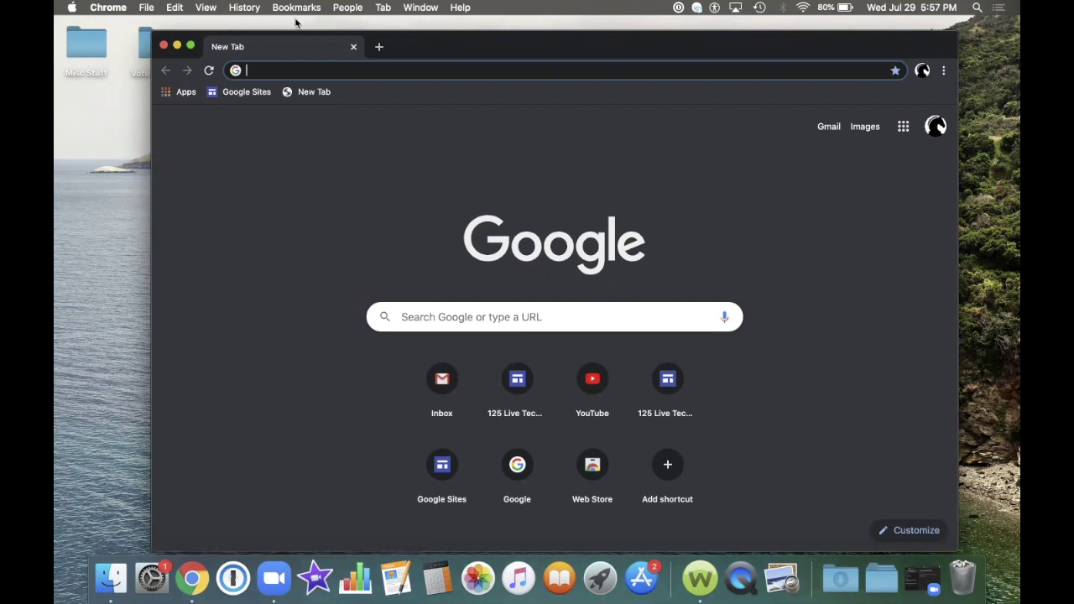
click(101, 8)
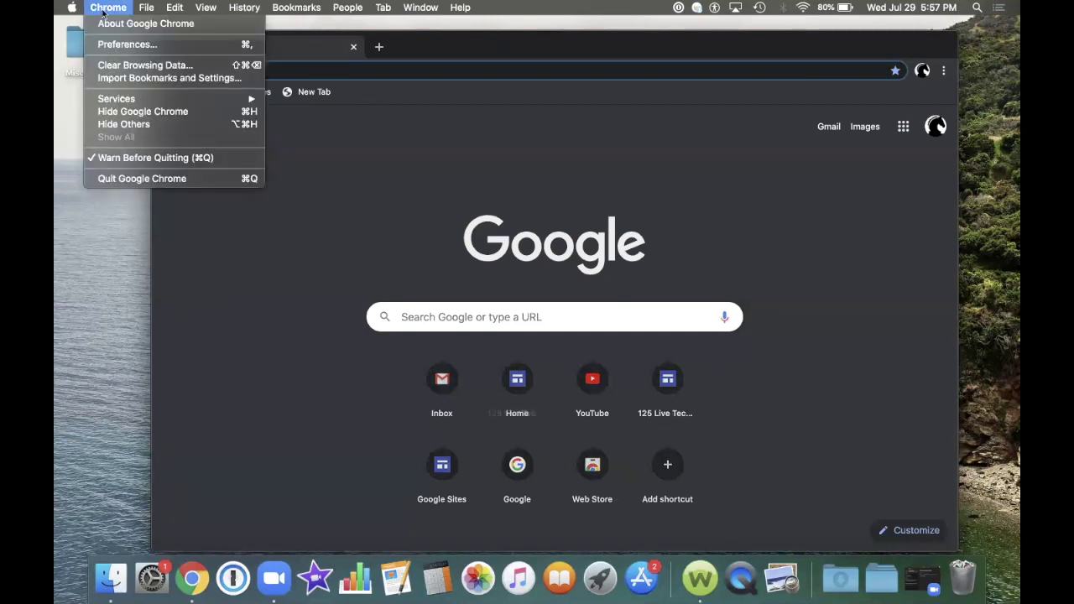
click(106, 181)
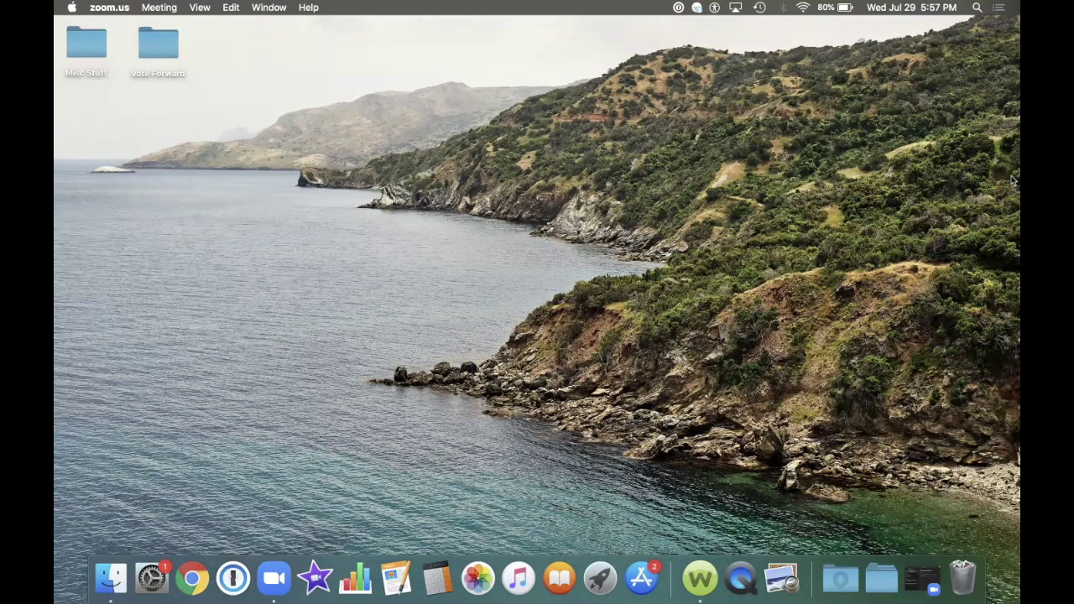
In Notification Center, switch Night Shift on and back off, and turn off Do Not Disturb.
click(999, 8)
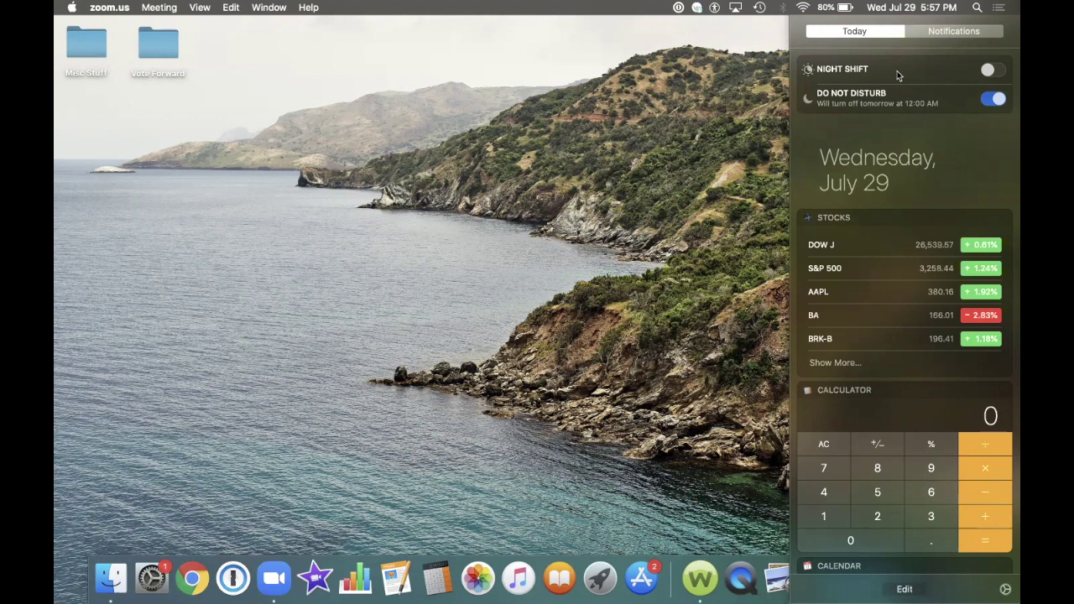
click(988, 71)
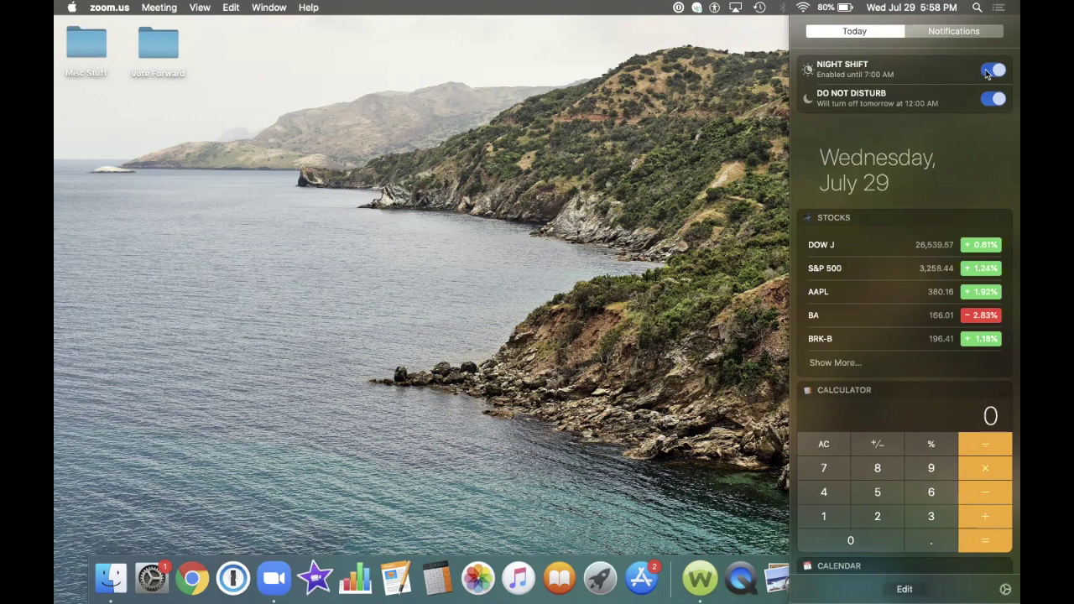
click(989, 71)
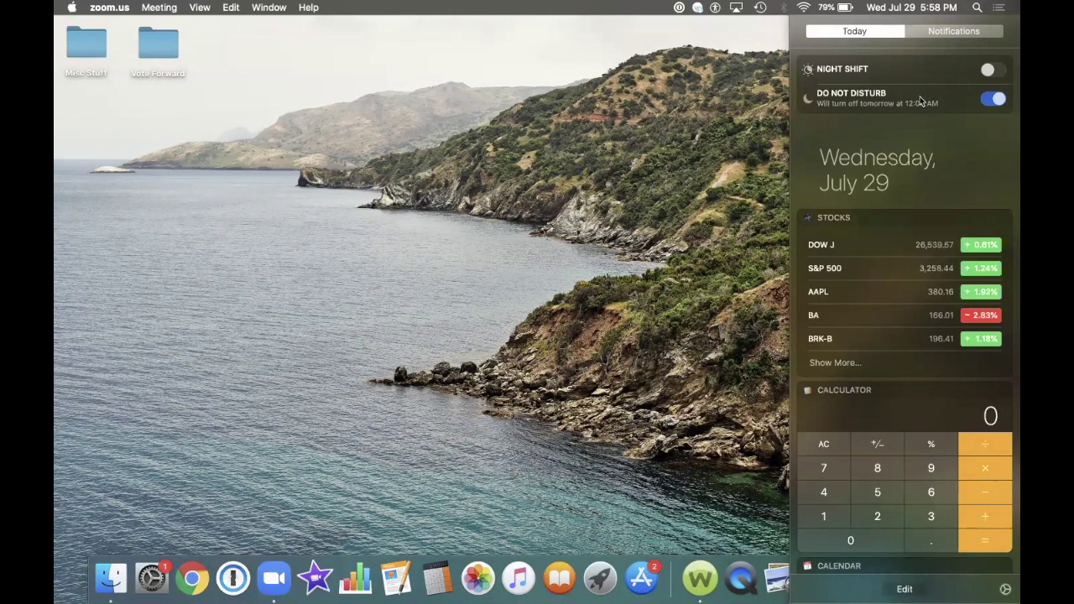
click(994, 99)
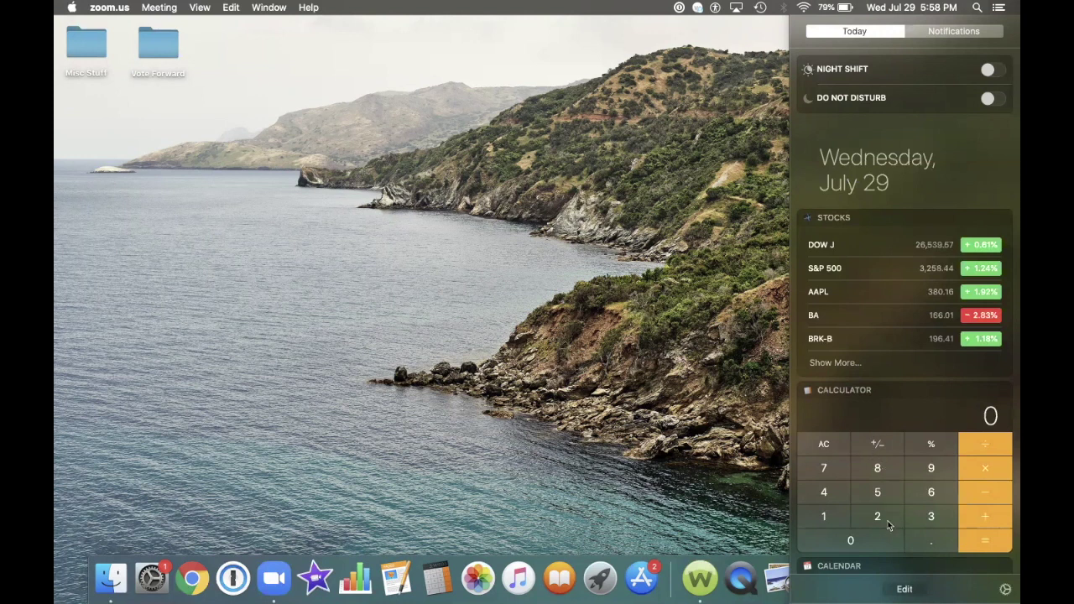
Remove the Calculator, Calendar and Weather widgets from the Today view of Notification Center.
click(903, 590)
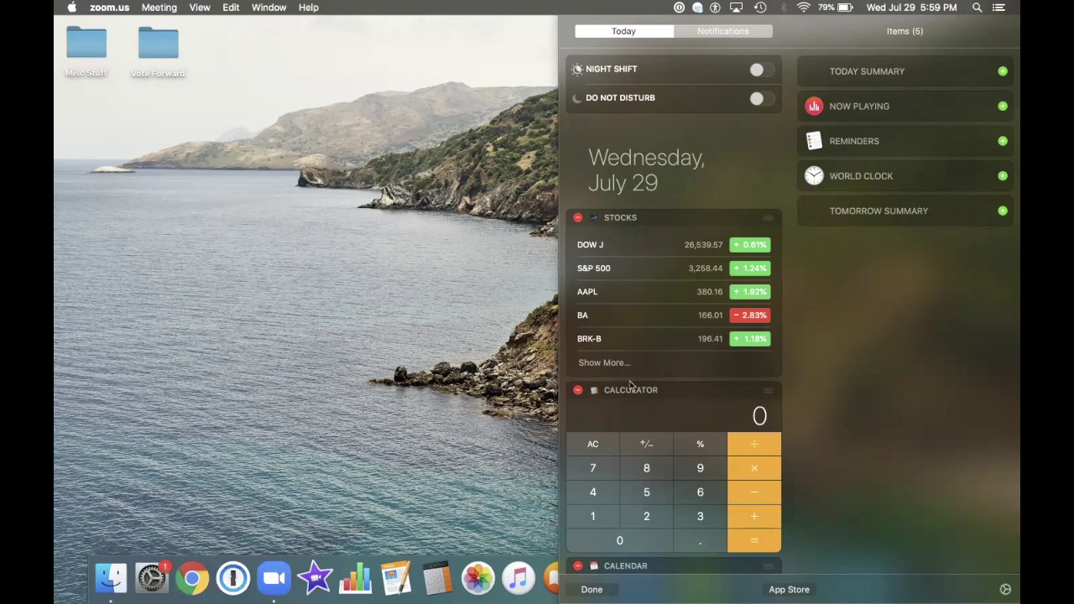
click(578, 390)
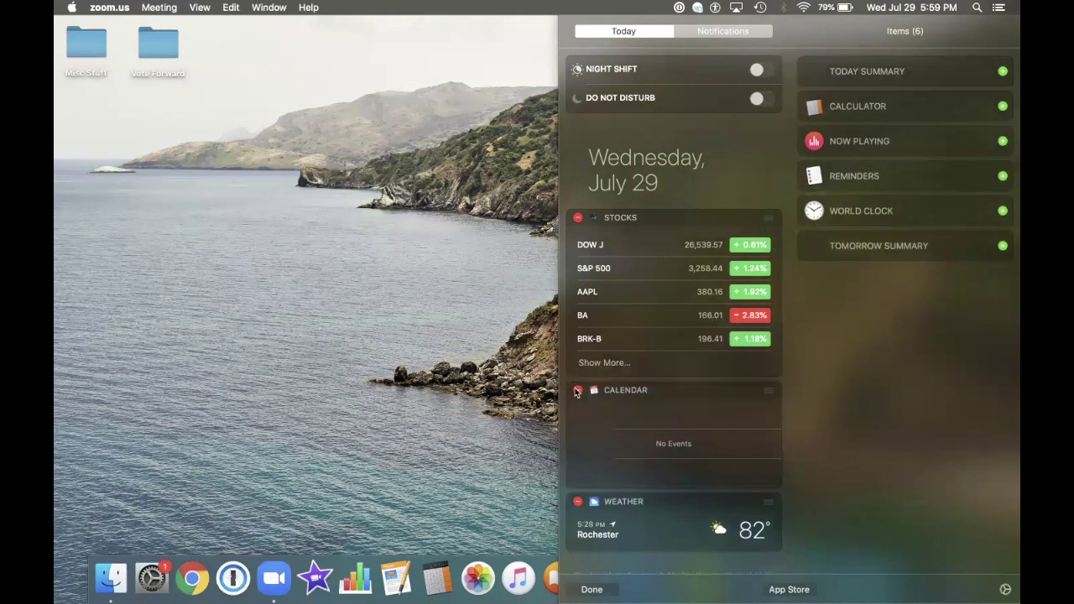
click(578, 390)
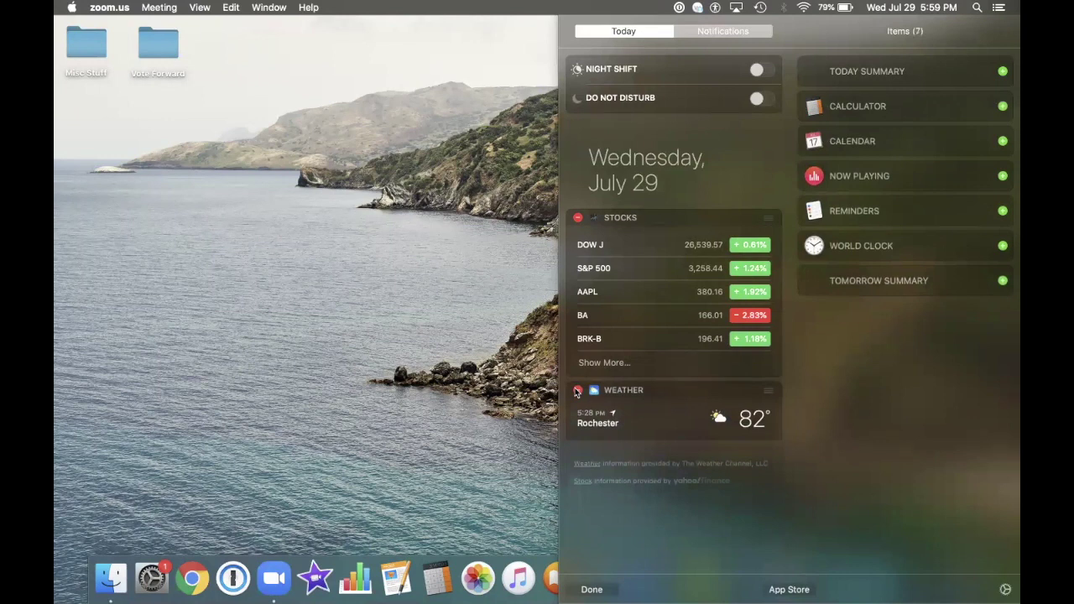
click(578, 391)
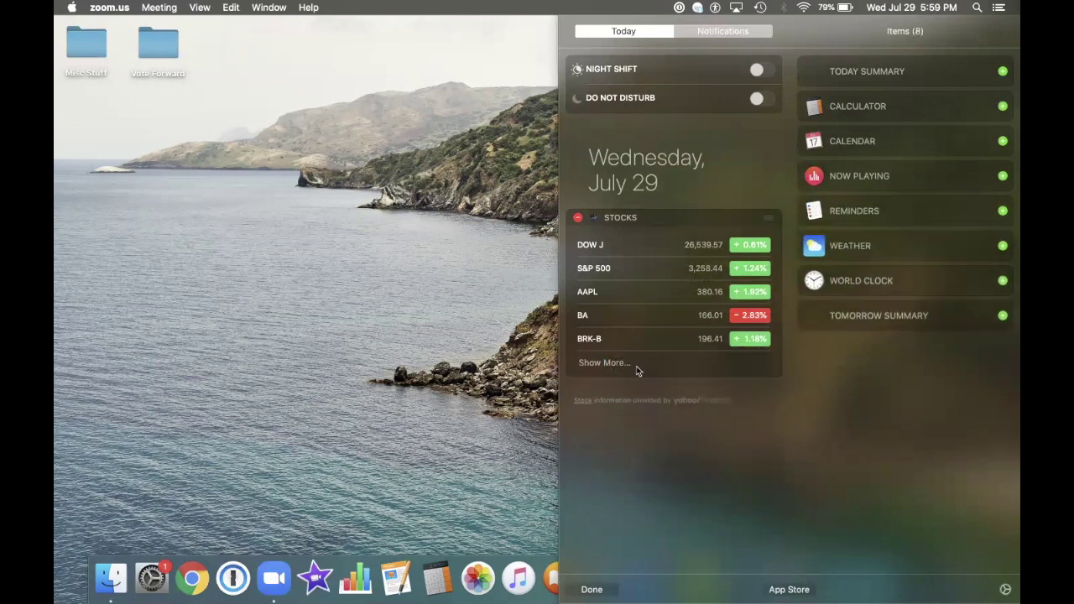
Add the Weather widget back to the Today view, place Stocks above it and finish editing.
click(1003, 246)
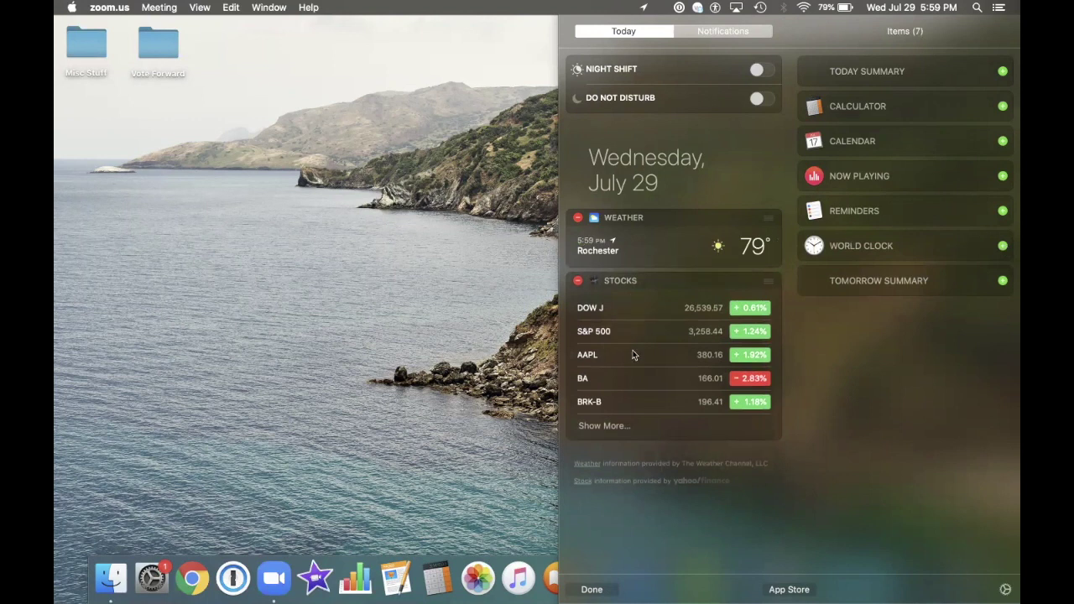
drag(644, 291, 625, 156)
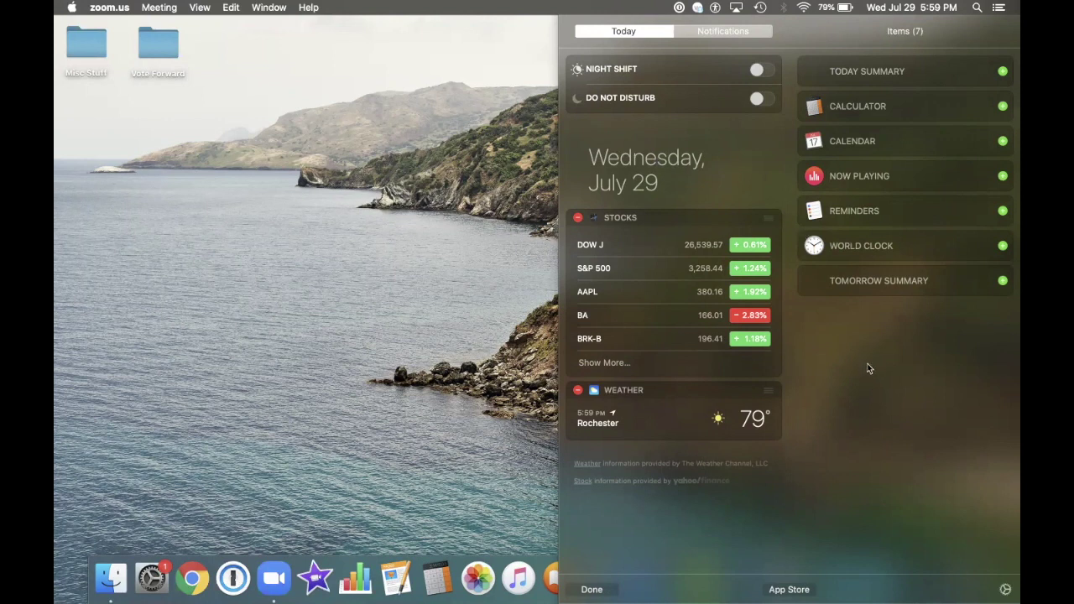
click(592, 589)
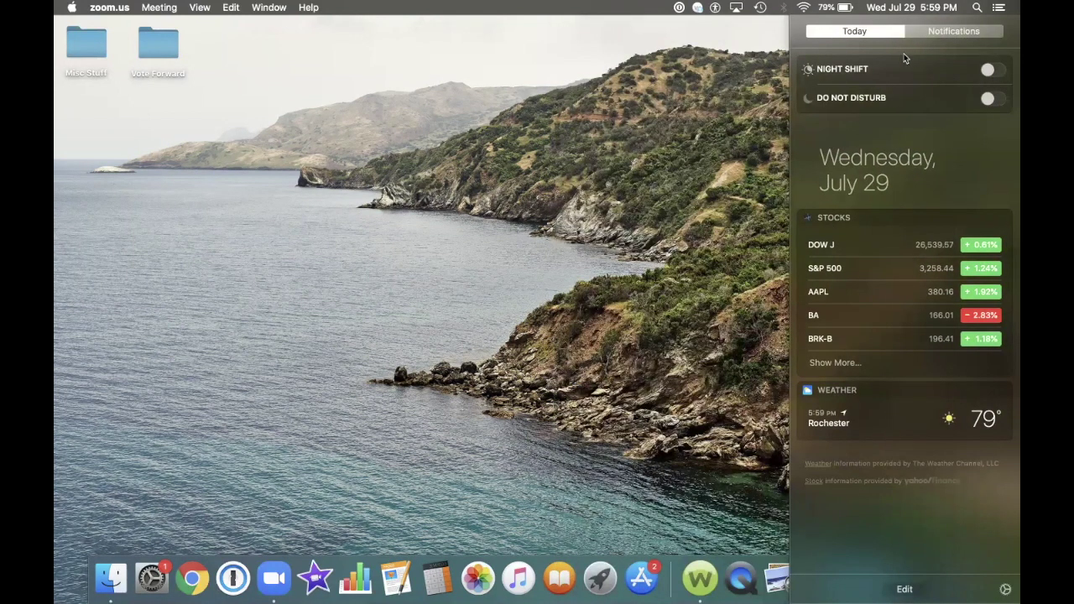
Show the list of received notifications and open the notification settings from Notification Center.
click(950, 32)
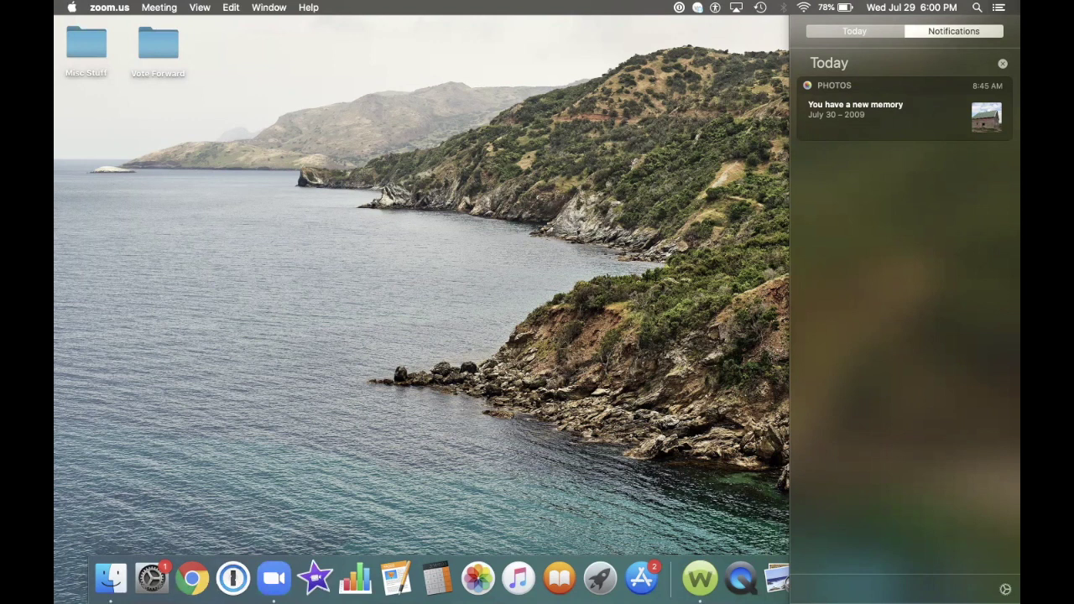
click(1006, 589)
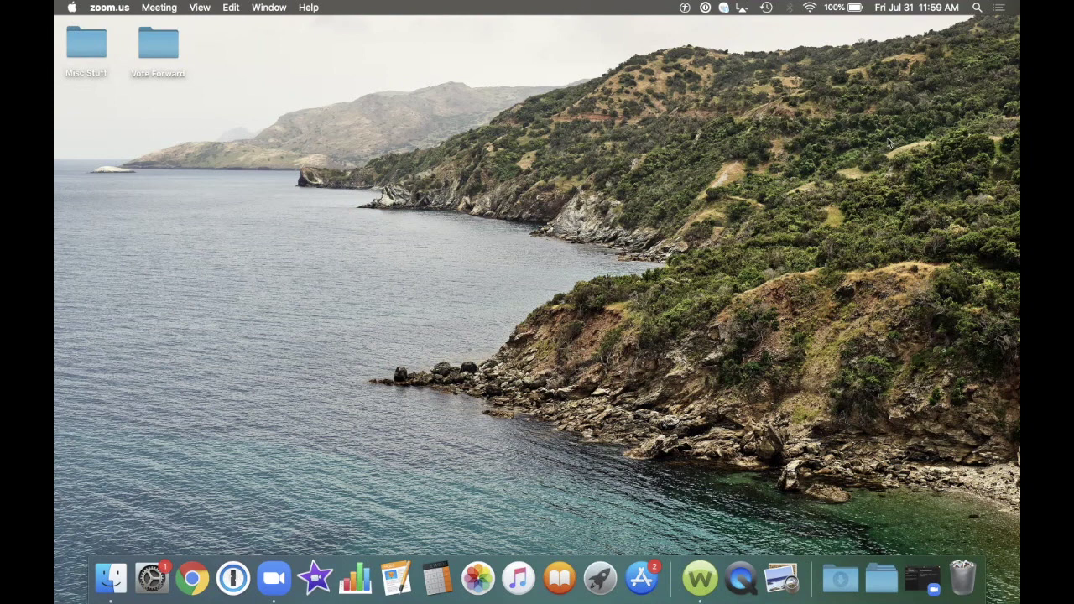
Search Spotlight for "Desk" and preview the Desktop & Screen Saver, Trackpad and dictionary definition results.
click(977, 8)
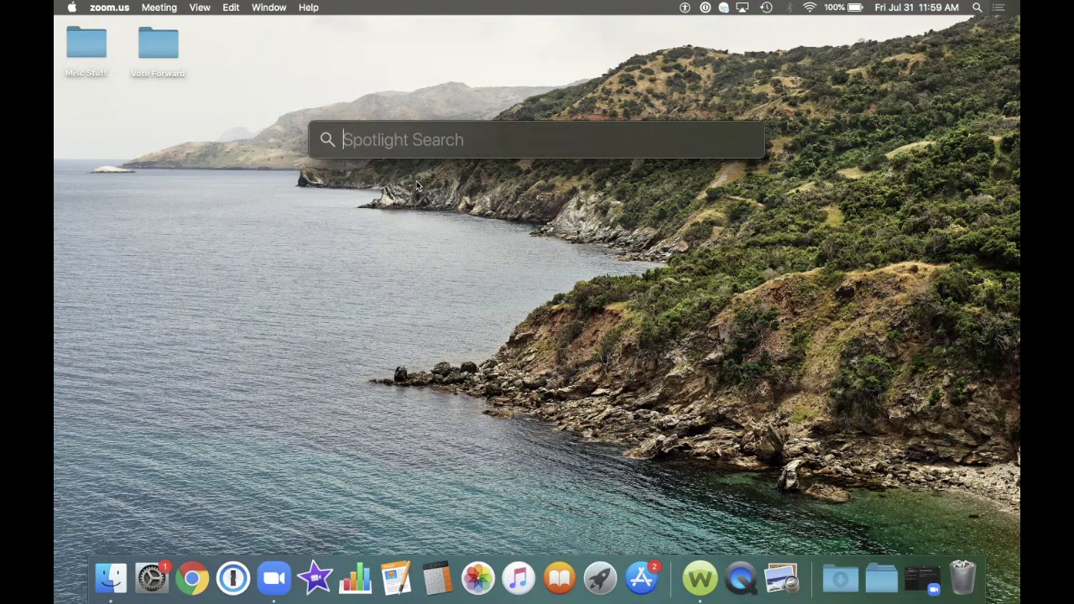
text(Desk)
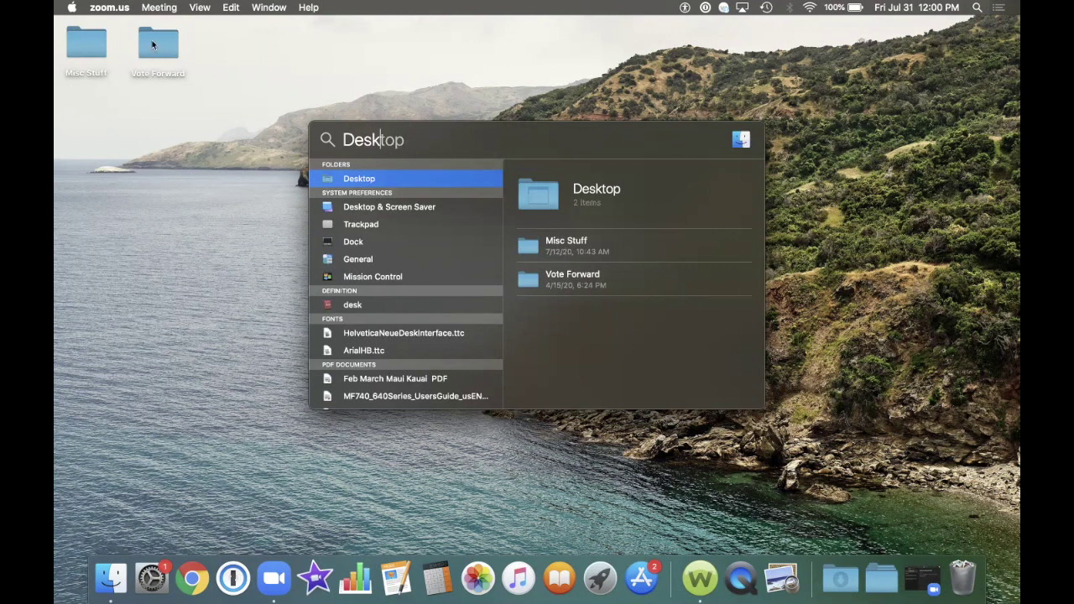
click(366, 207)
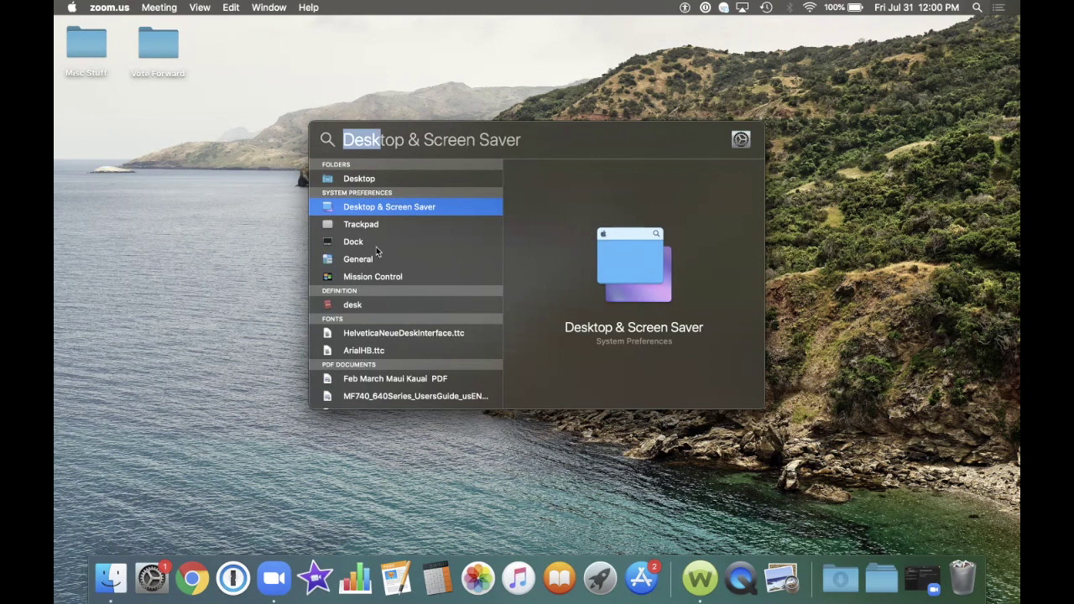
key(Down)
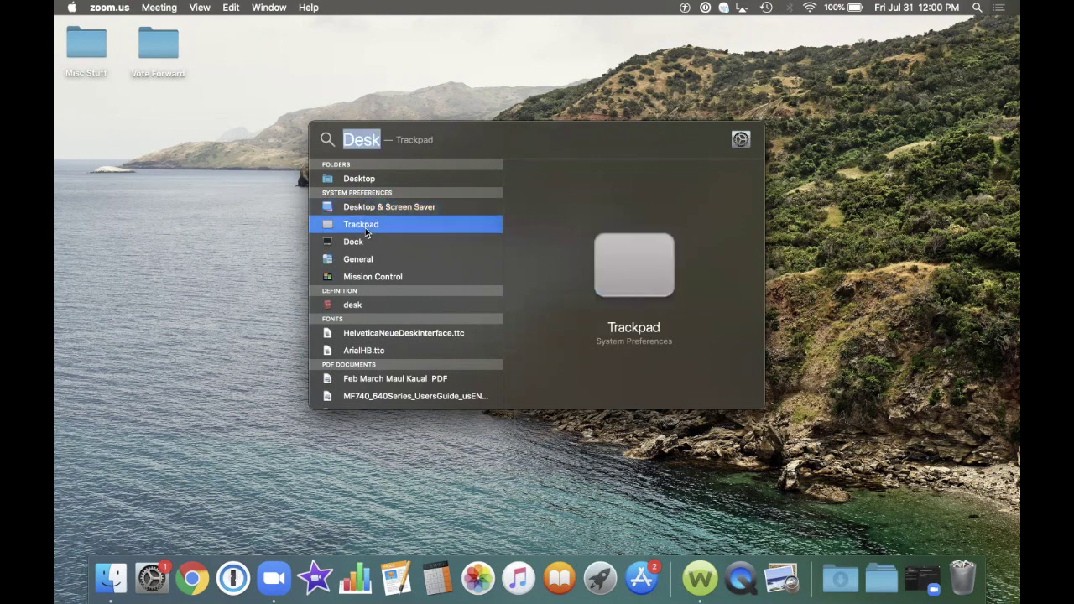
click(358, 308)
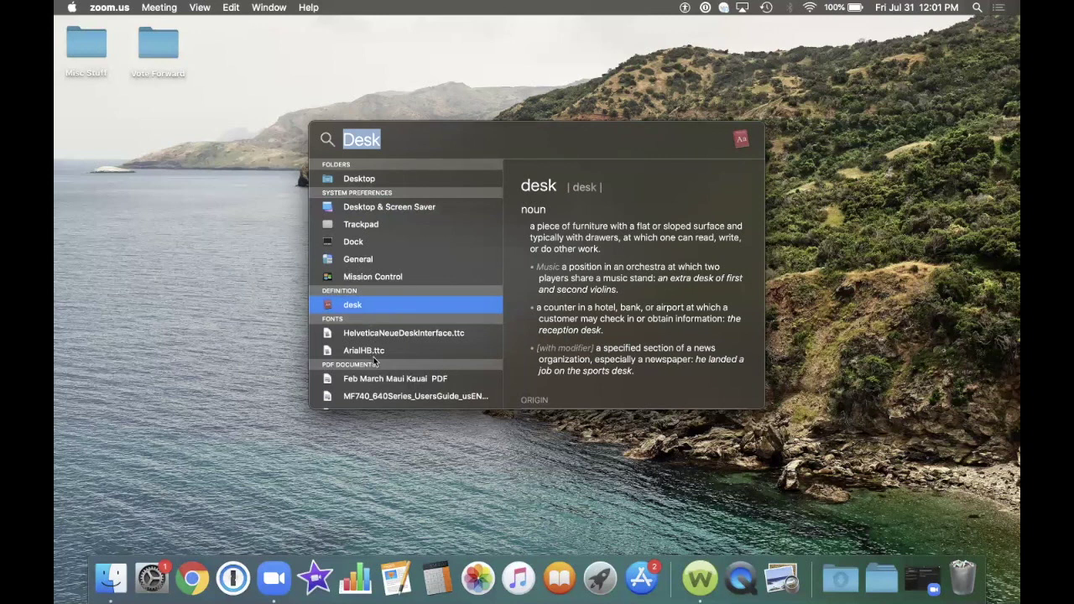
Look through the remaining Spotlight results for "Desk", including the PDF documents, documents, suggested websites and Siri Knowledge.
scroll(378, 384, down, 1)
scroll(378, 384, down, 4)
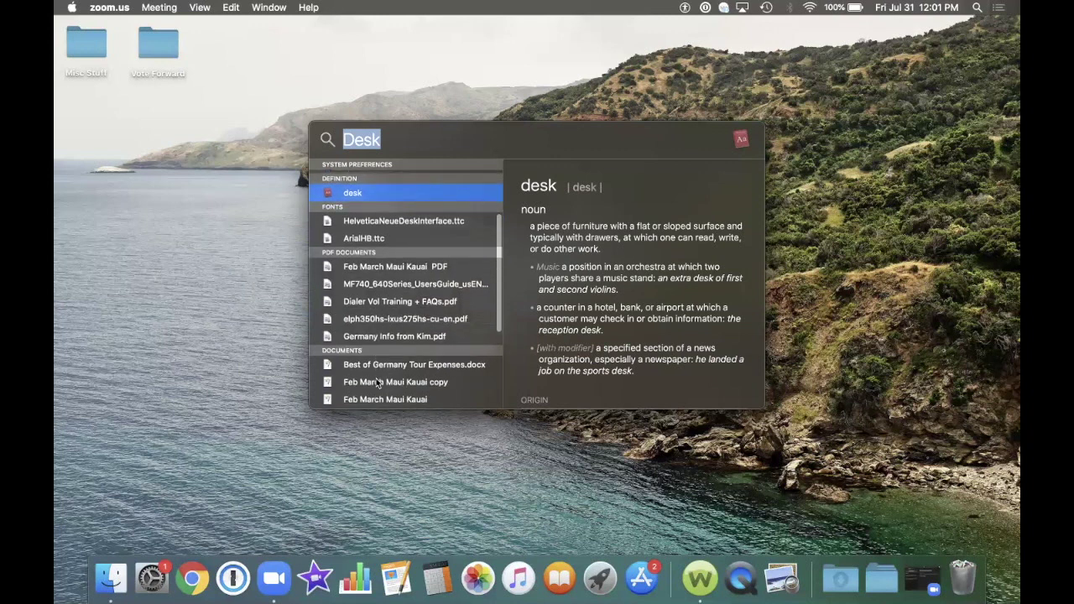
scroll(377, 382, down, 2)
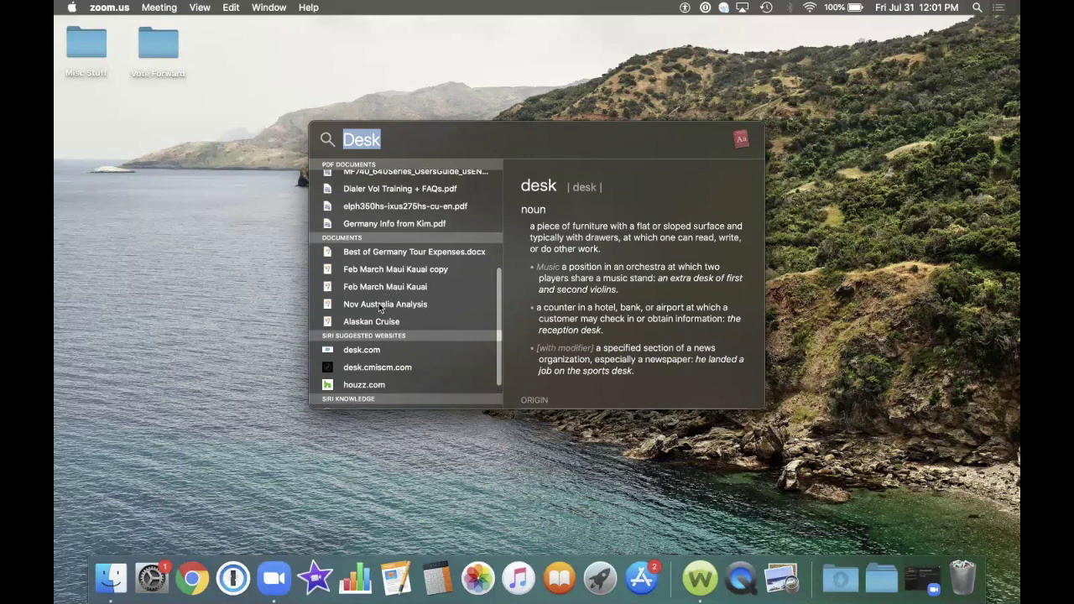
scroll(379, 307, down, 2)
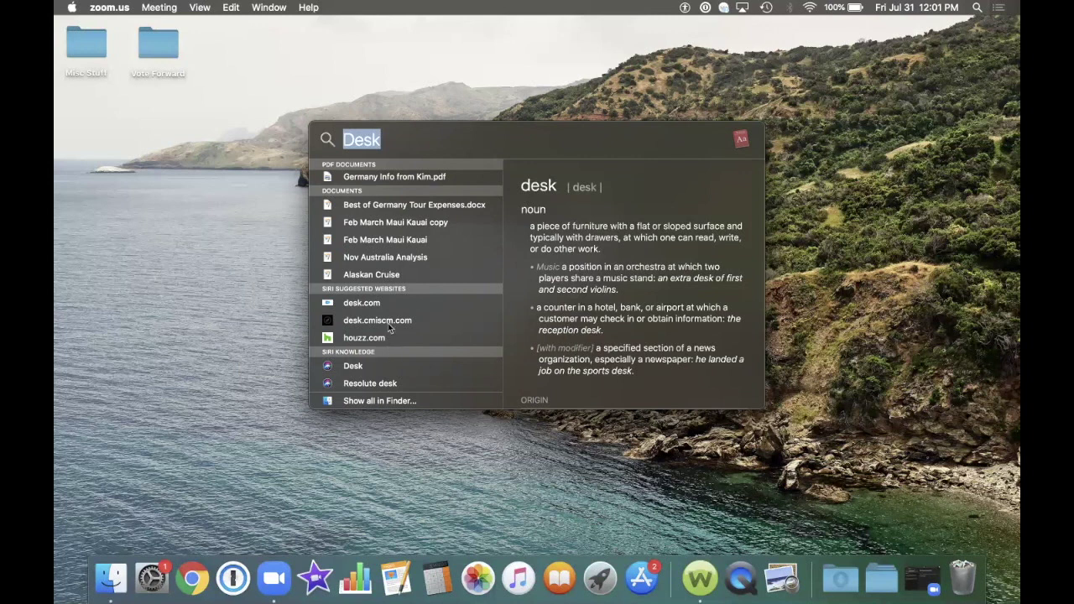
scroll(396, 261, up, 5)
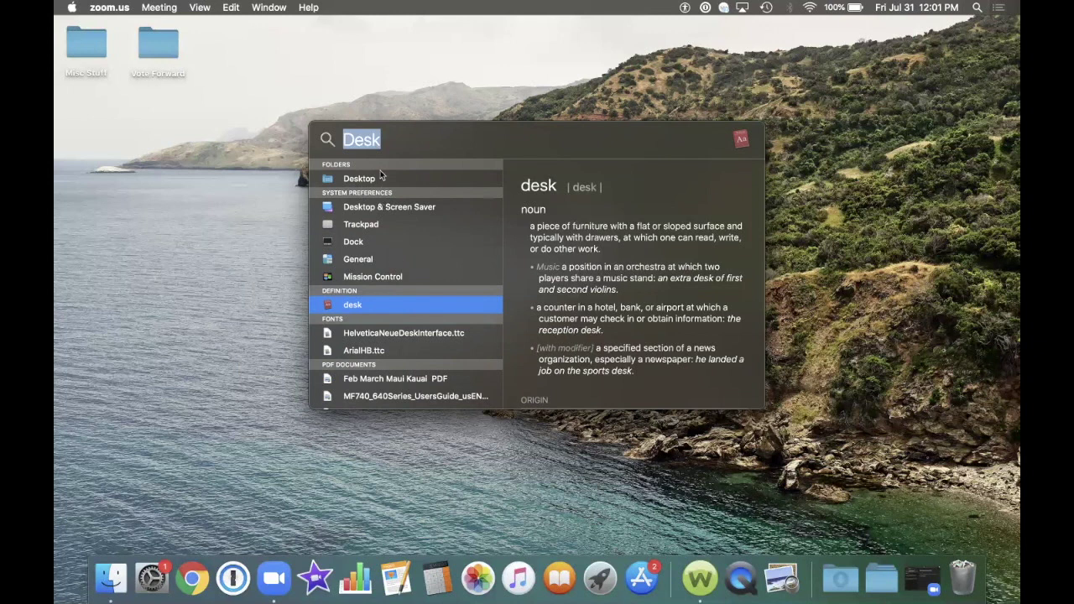
Replace the search term with "Spotlight" and open the Spotlight system preferences from the results.
click(382, 139)
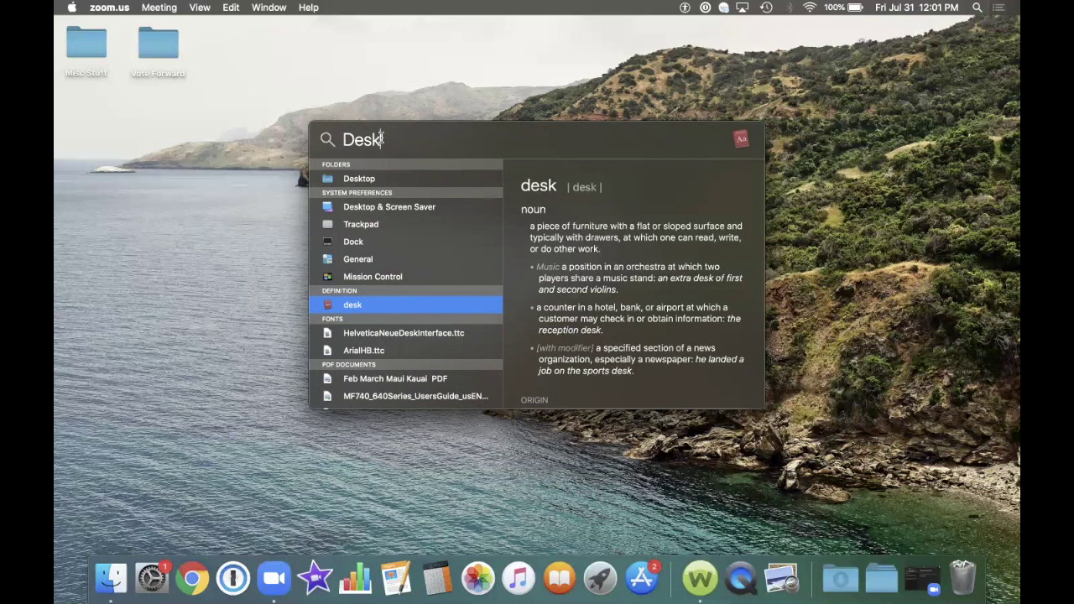
key(BackSpace)
key(BackSpace)
key(BackSpace)
key(BackSpace)
text(Spotlight)
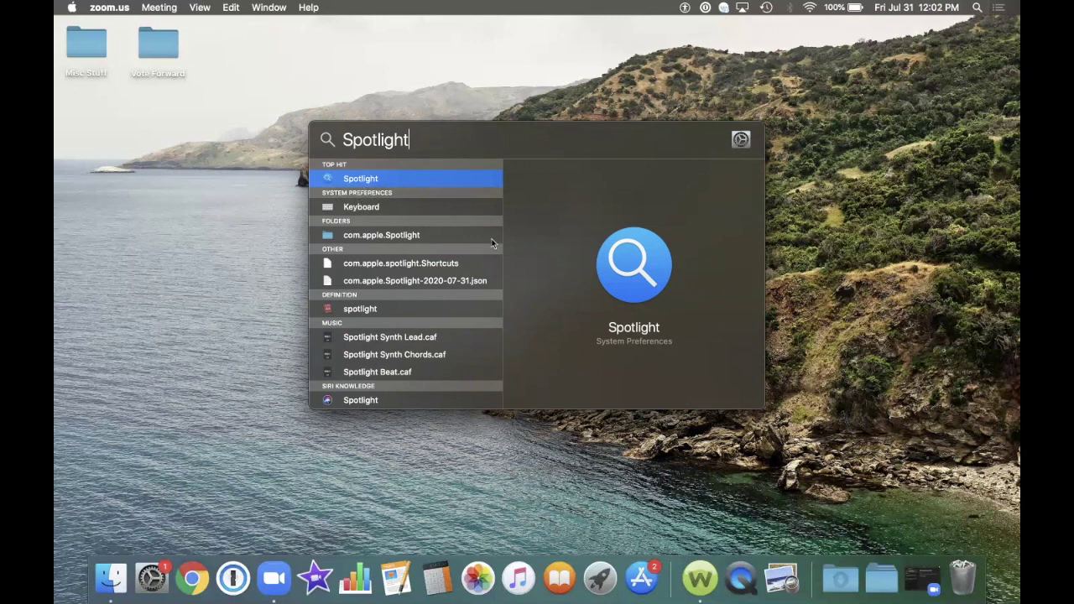
click(368, 178)
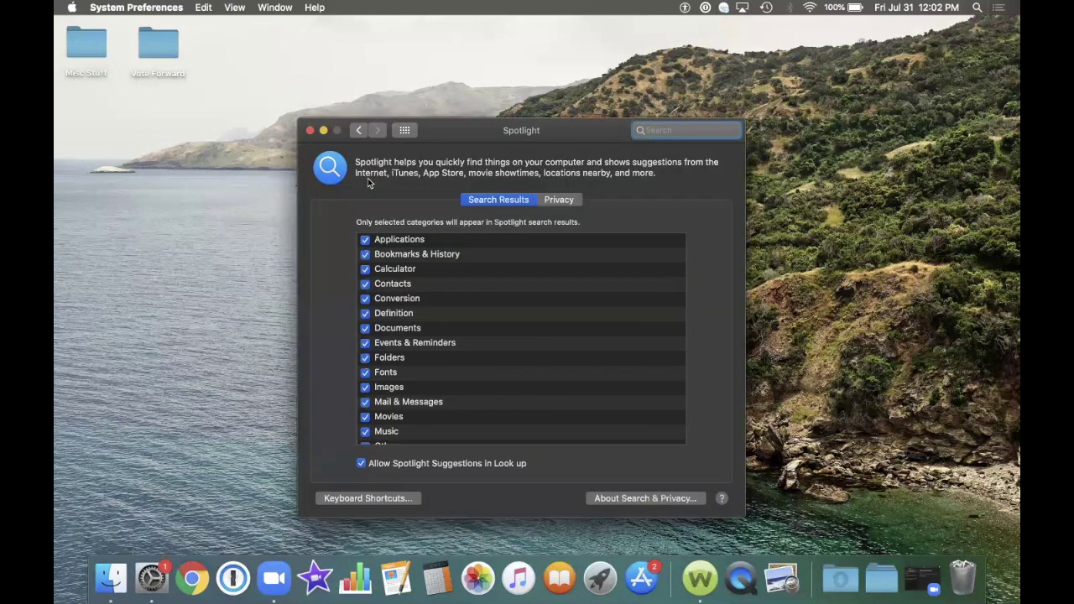
Exclude Applications, Bookmarks & History and Contacts from Spotlight search results and review the other categories.
click(365, 240)
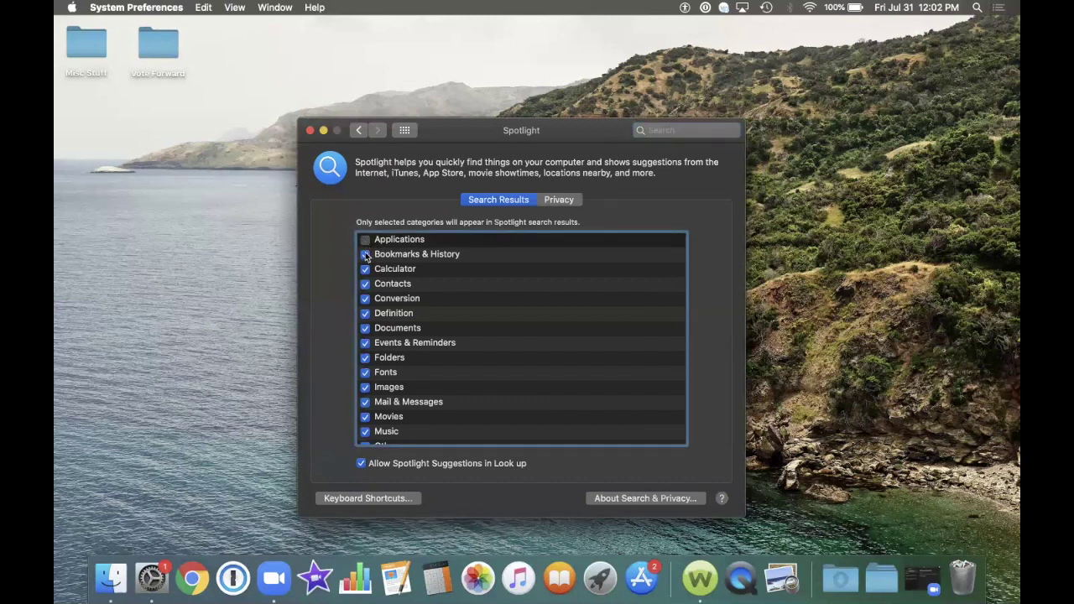
click(365, 255)
scroll(388, 413, down, 3)
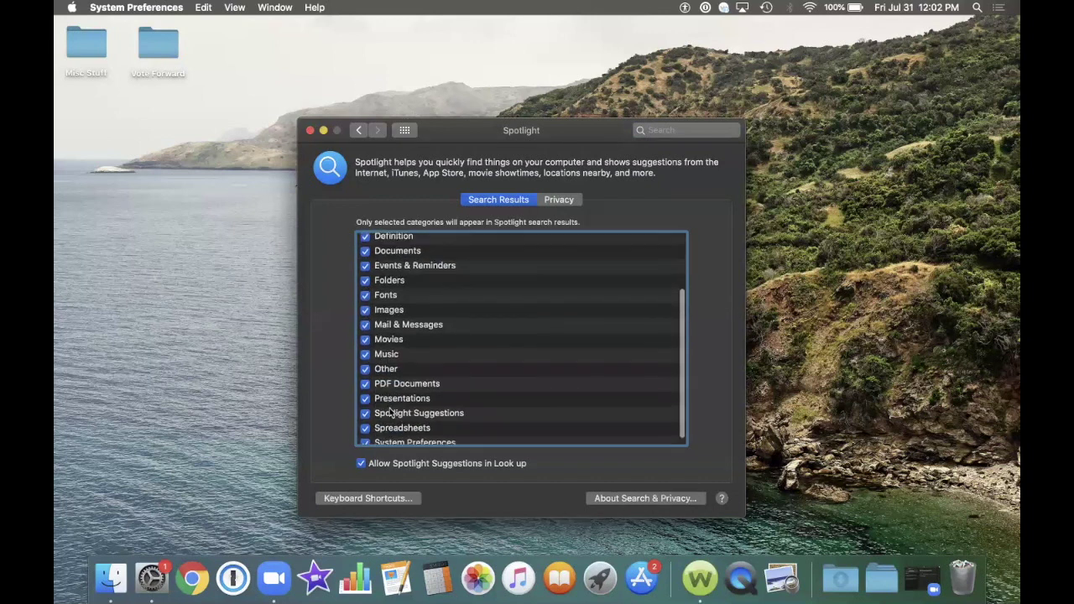
scroll(388, 411, up, 5)
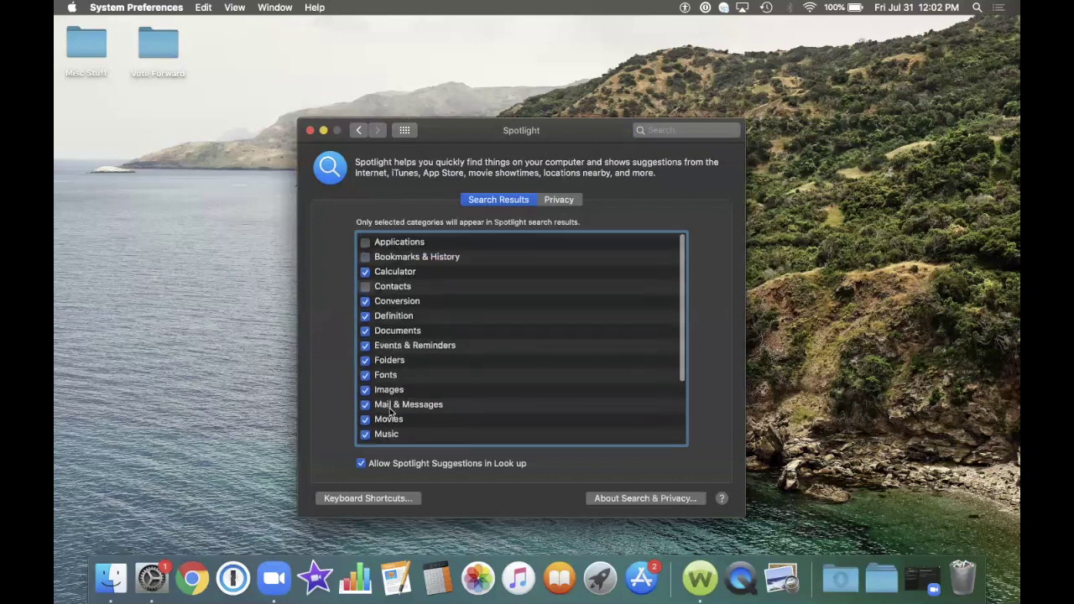
Include Contacts, Bookmarks & History and Applications in Spotlight search results again and quit System Preferences.
click(366, 284)
click(367, 255)
click(366, 241)
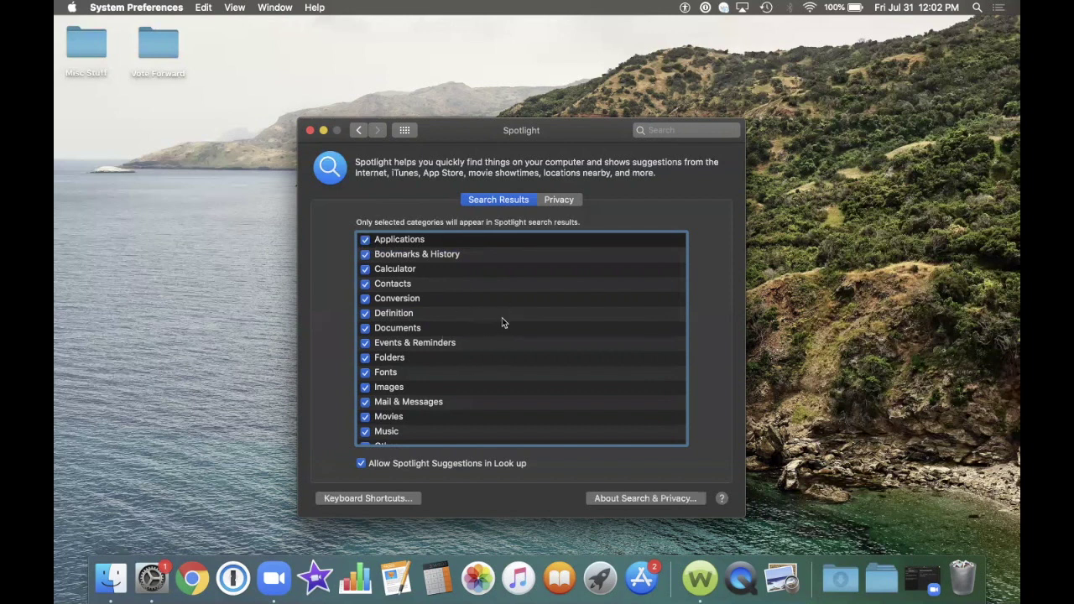
key(super+q)
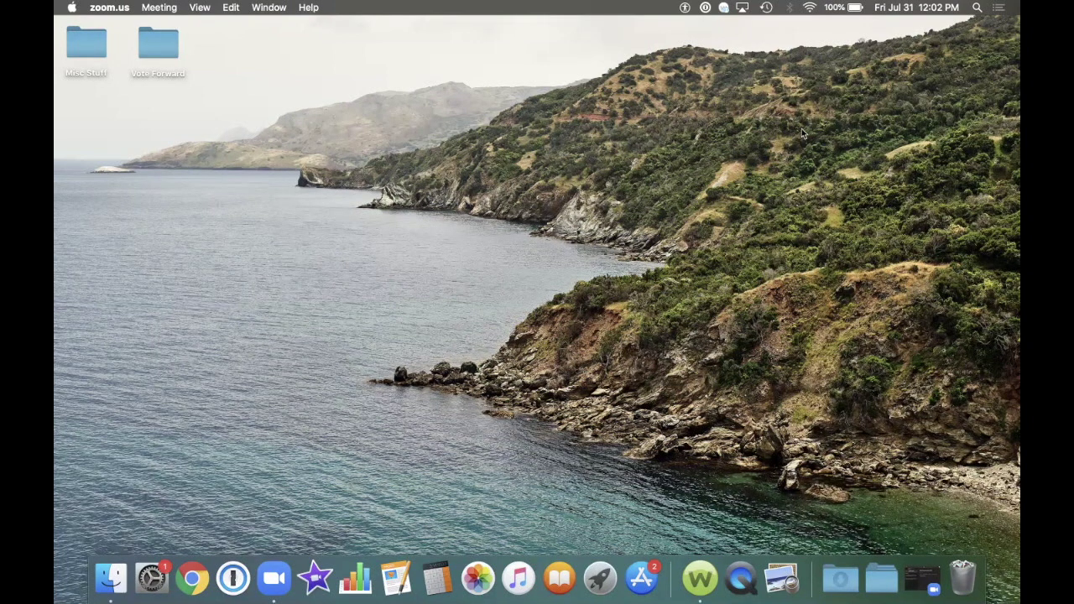
Open the Date & Time clock preferences, hide the date and time from the menu bar and show them again.
click(905, 10)
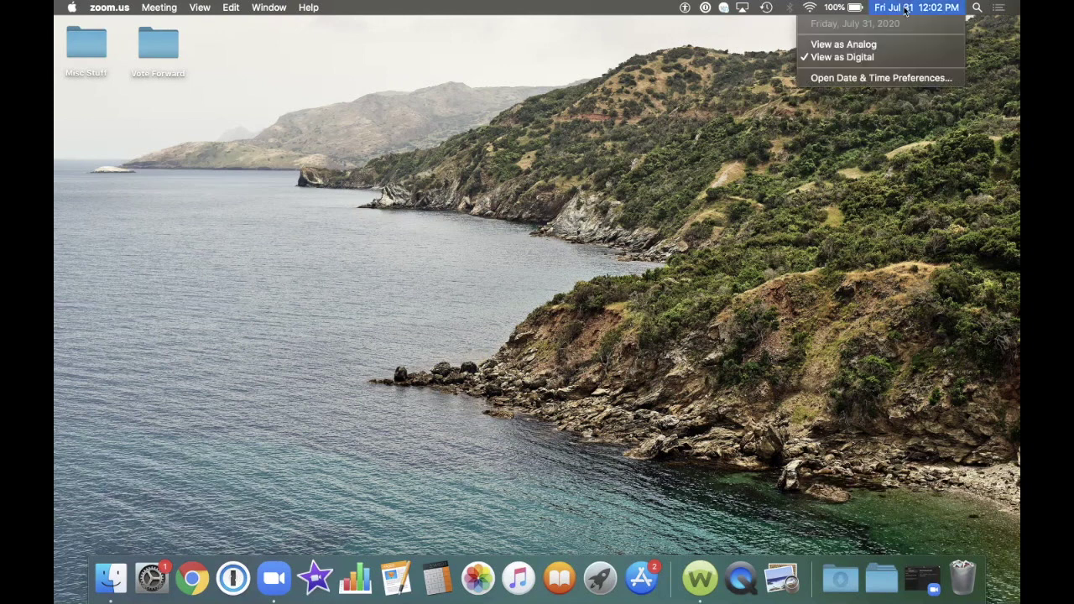
click(879, 78)
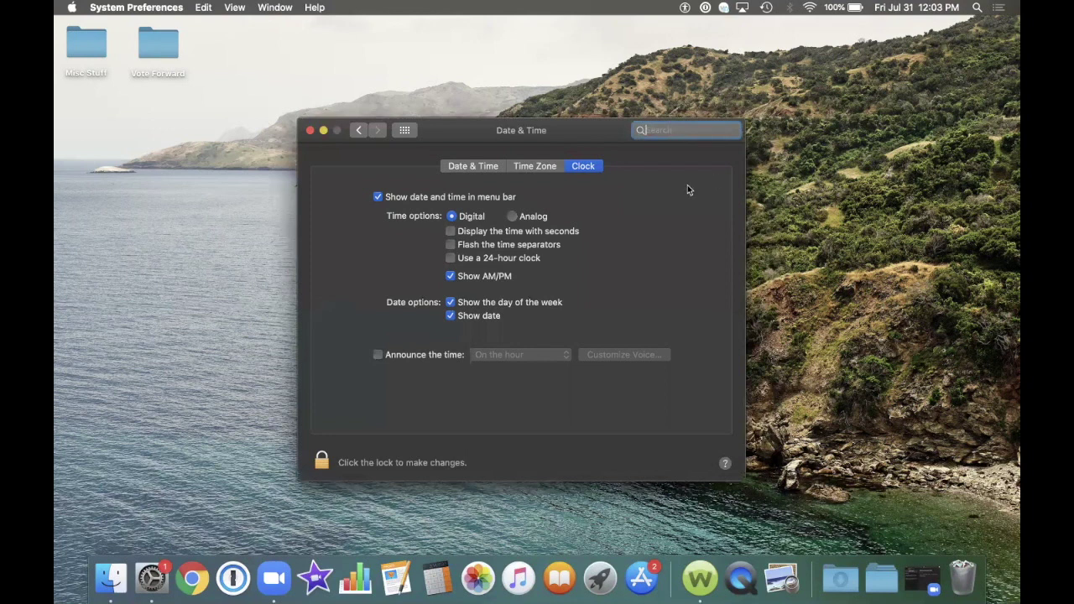
click(379, 198)
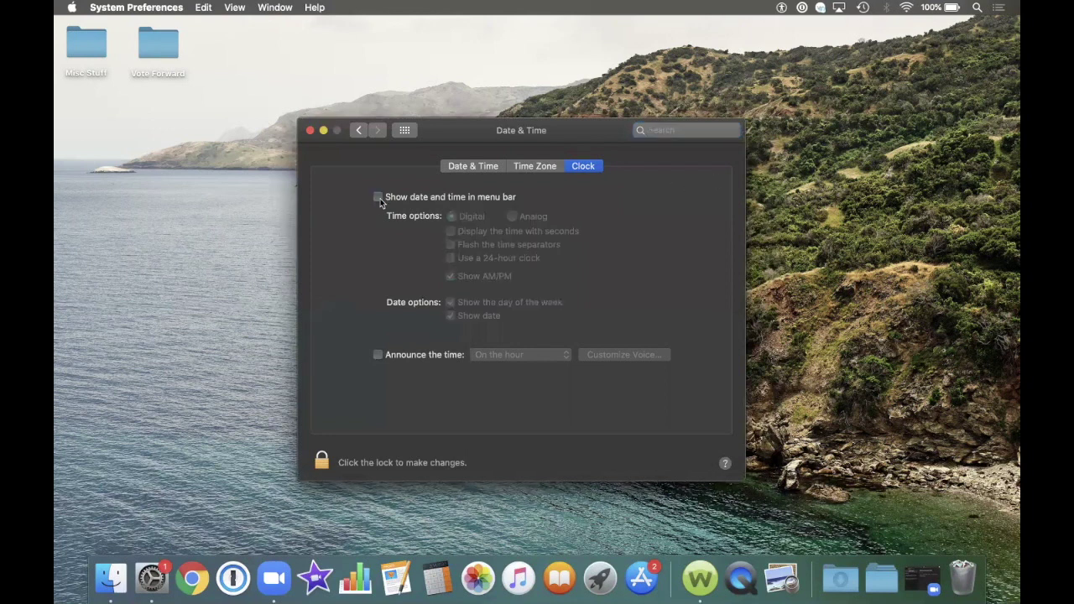
click(378, 198)
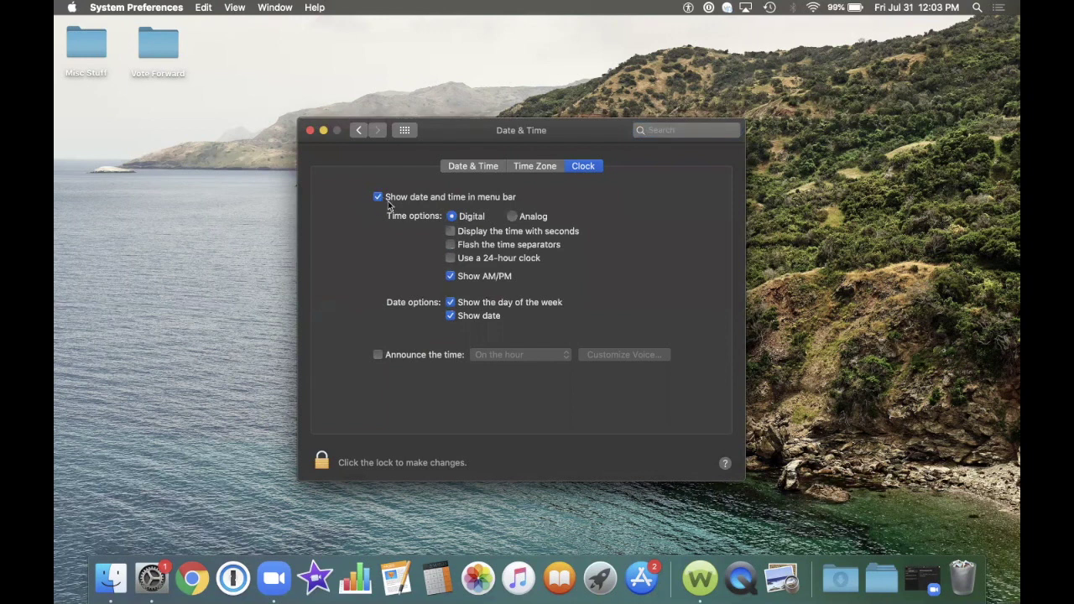
Switch the menu bar clock to Analog, return it to Digital and close the Date & Time preferences.
click(512, 216)
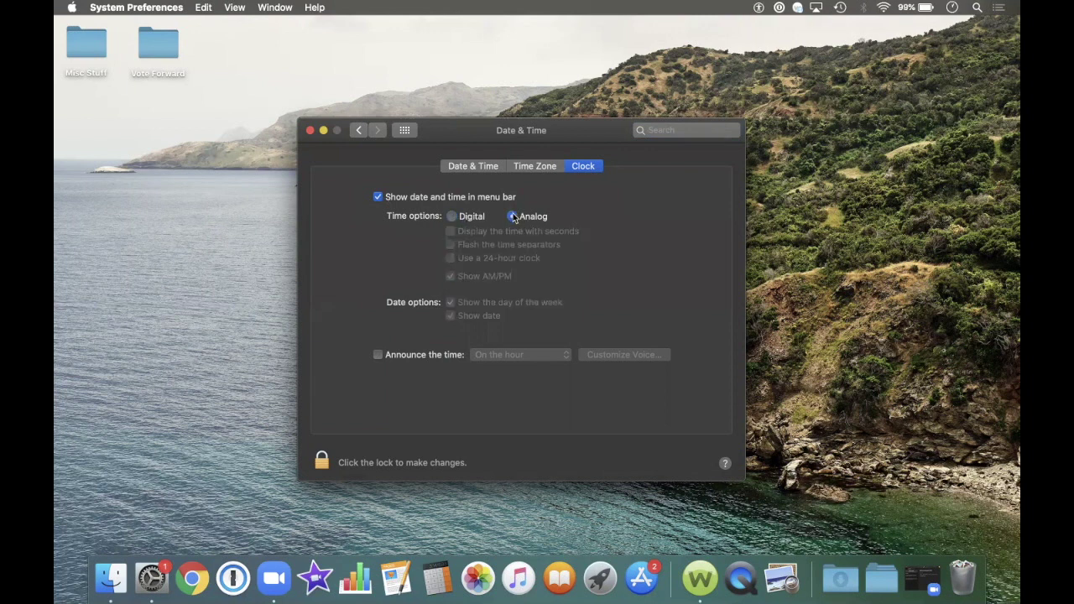
click(452, 218)
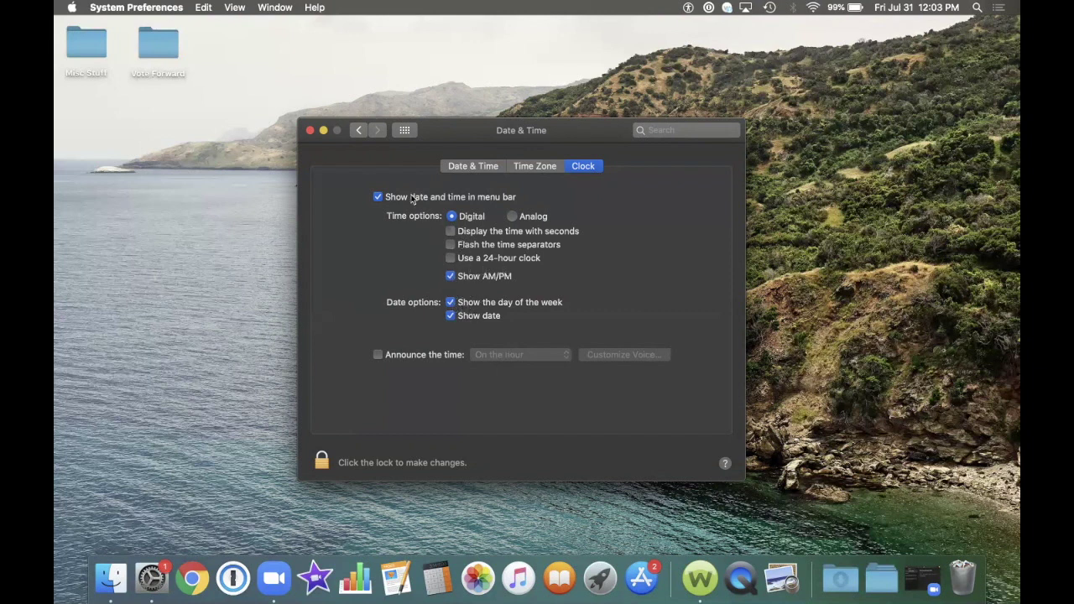
click(310, 131)
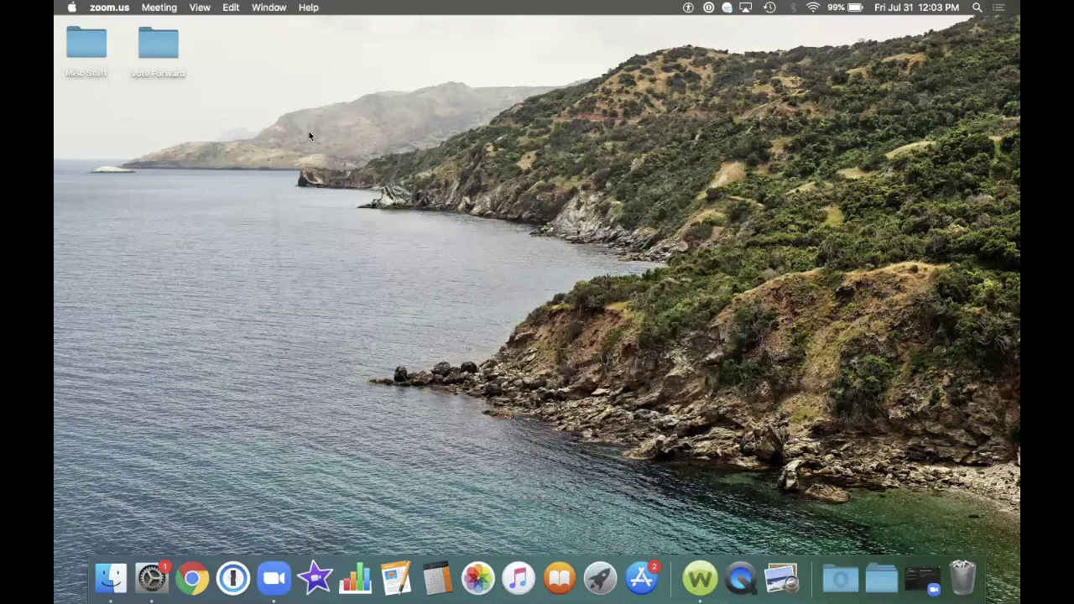
Check the battery status options, review the Energy Saver battery preferences and quit System Preferences.
click(854, 7)
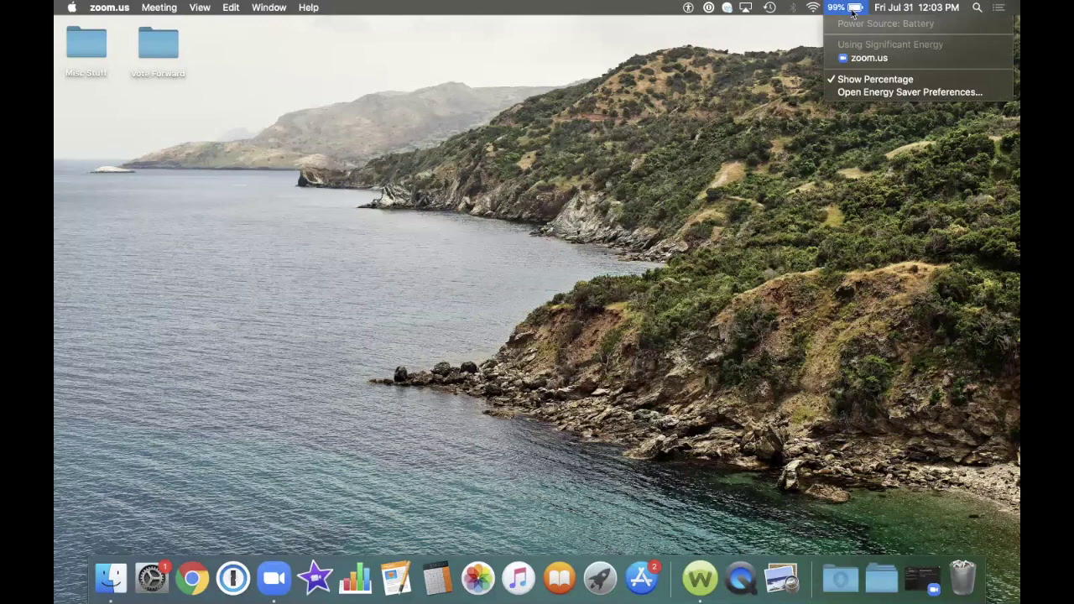
click(848, 93)
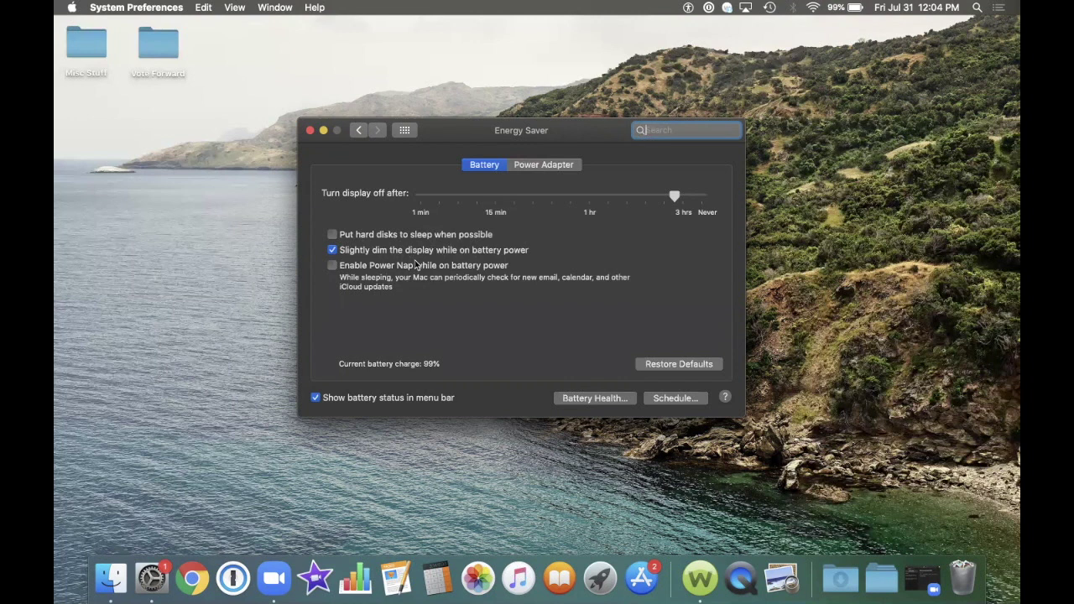
key(super+q)
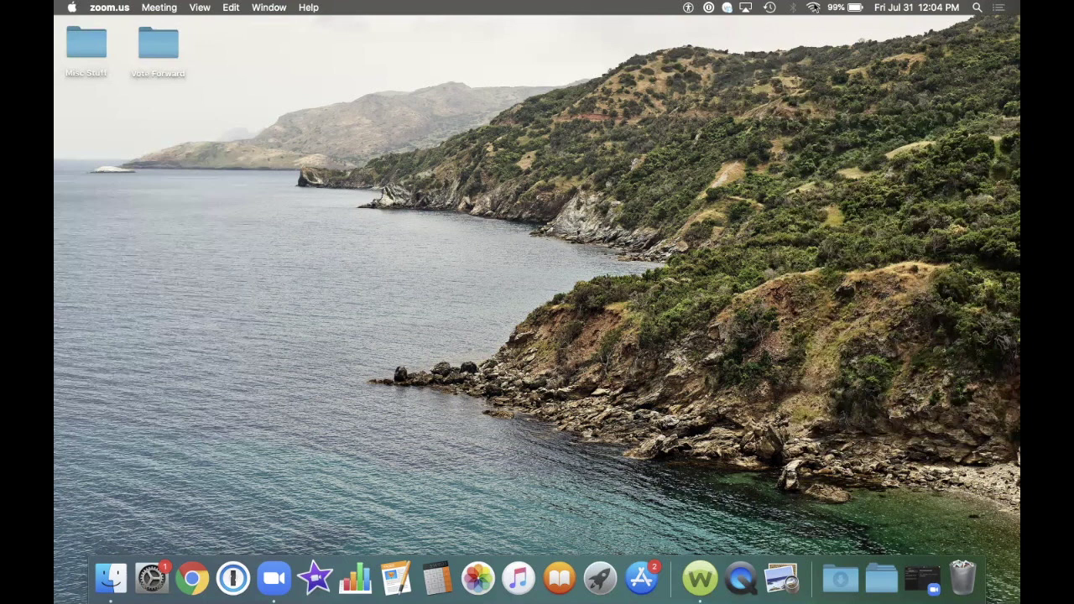
Look over the available Wi-Fi networks and the Bluetooth options without changing either connection.
click(813, 8)
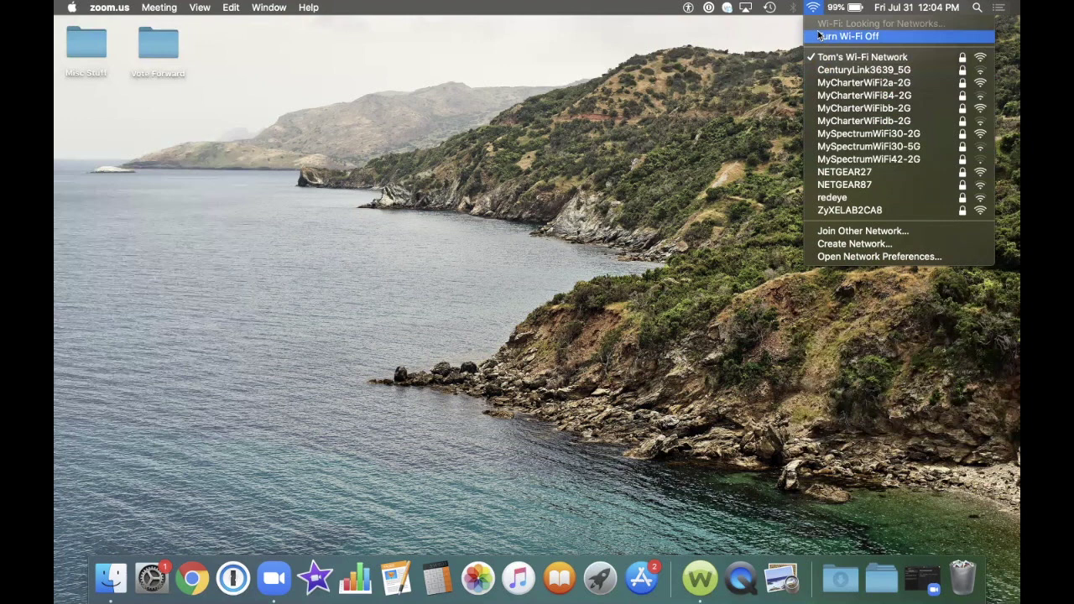
click(773, 31)
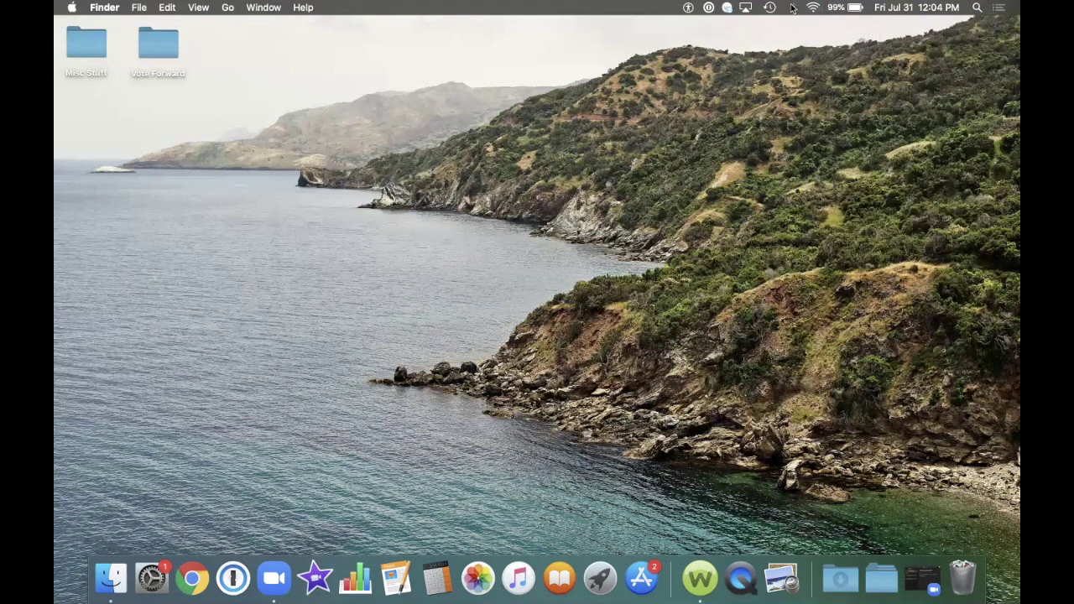
click(794, 7)
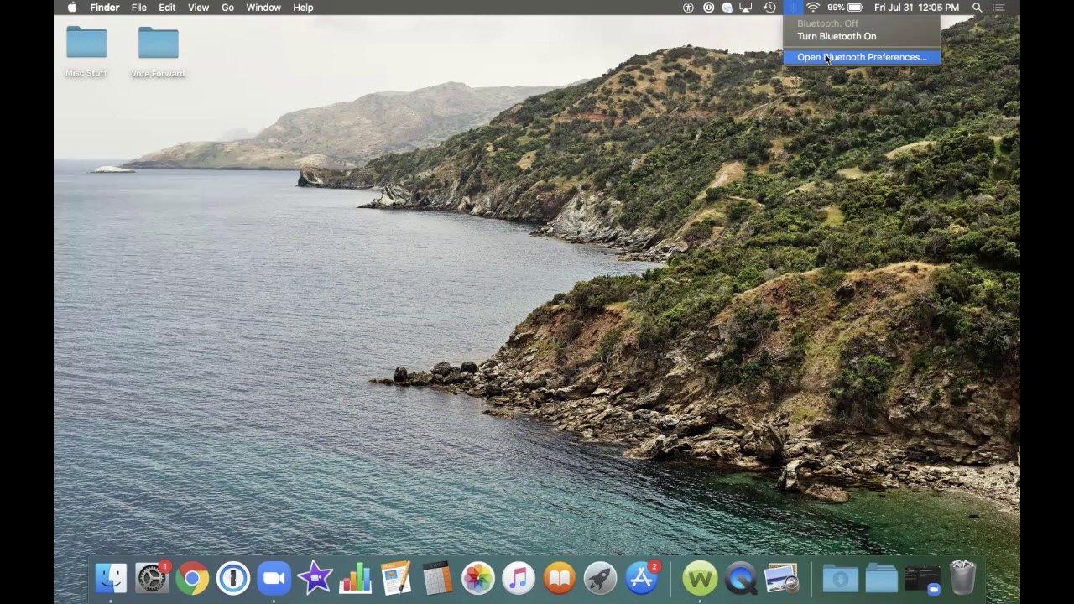
click(756, 31)
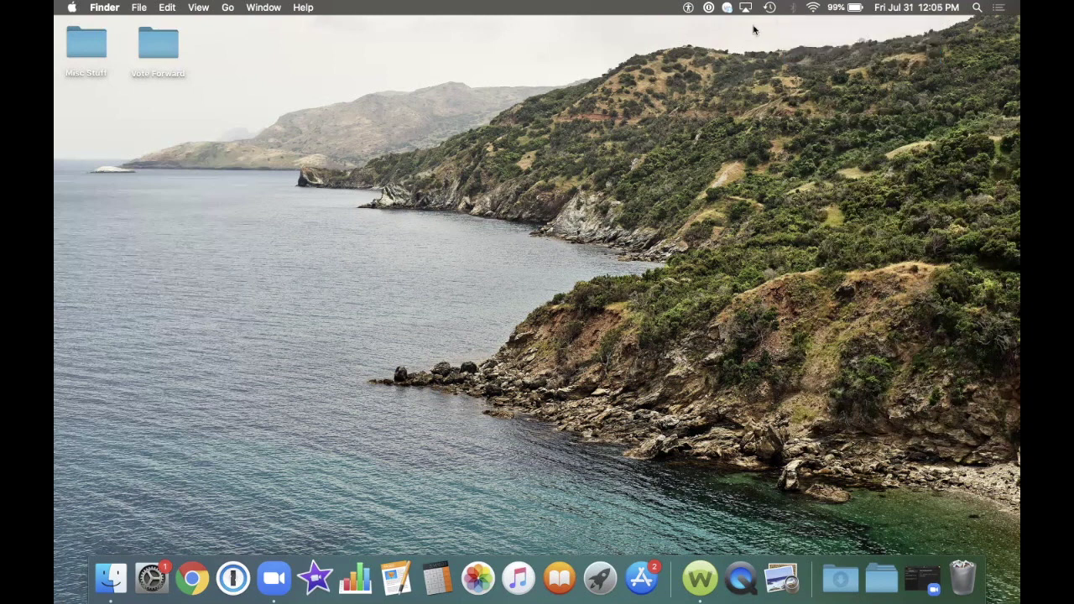
Review the Time Machine backup options and the AirPlay display options without choosing any.
click(768, 9)
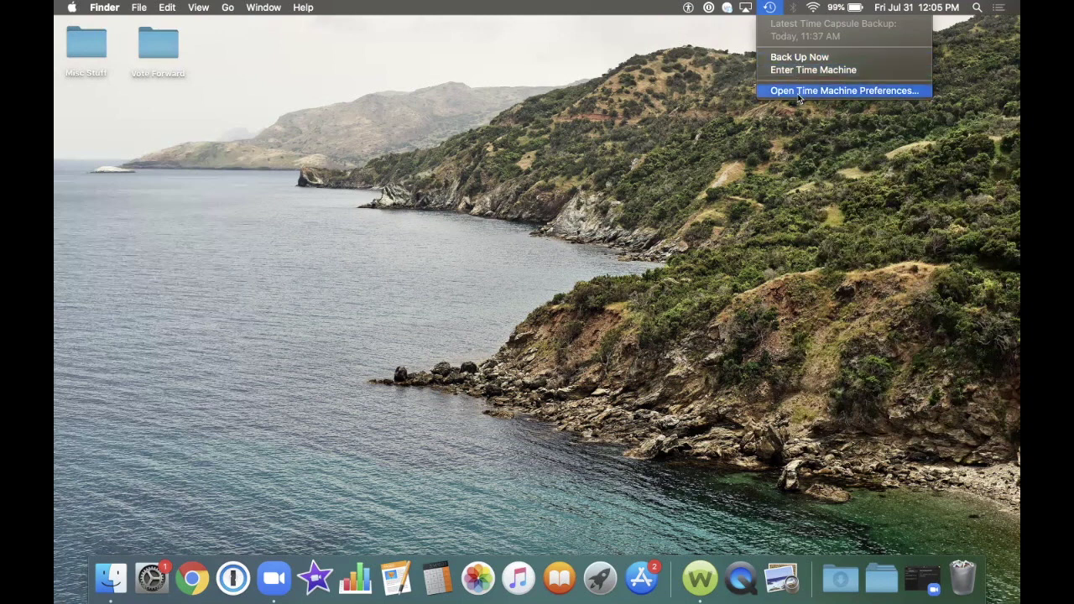
click(737, 33)
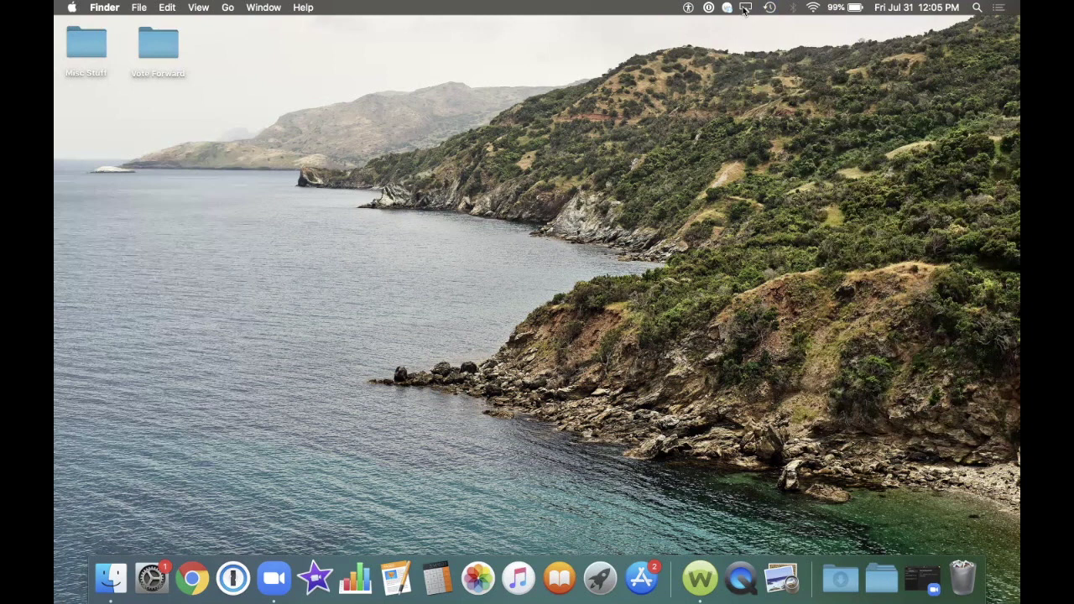
click(744, 8)
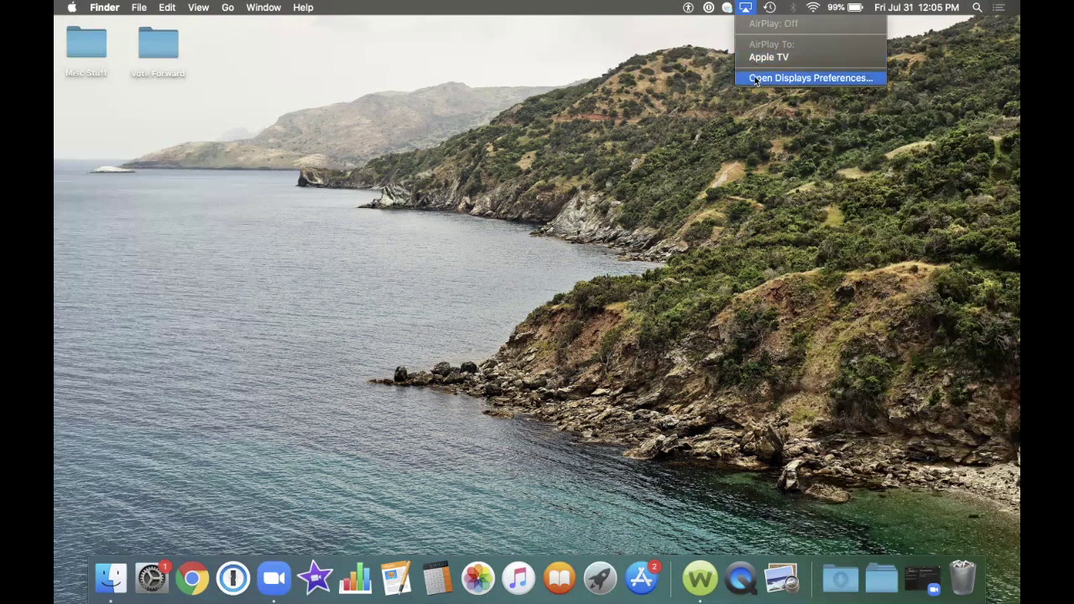
click(726, 7)
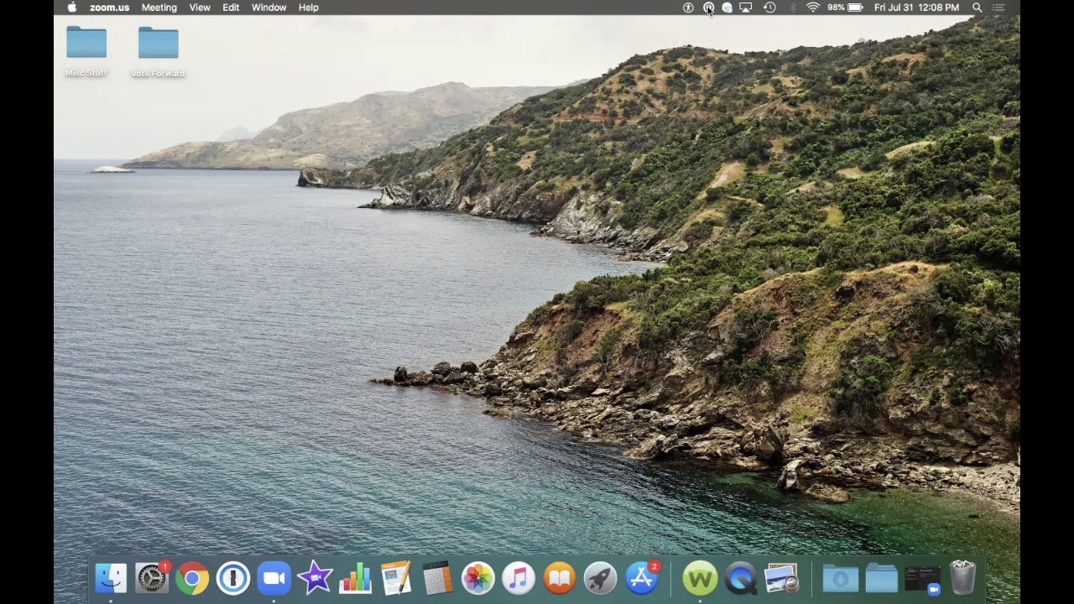
Show the 1Password unlock window from the menu bar and dismiss it without signing in.
click(710, 8)
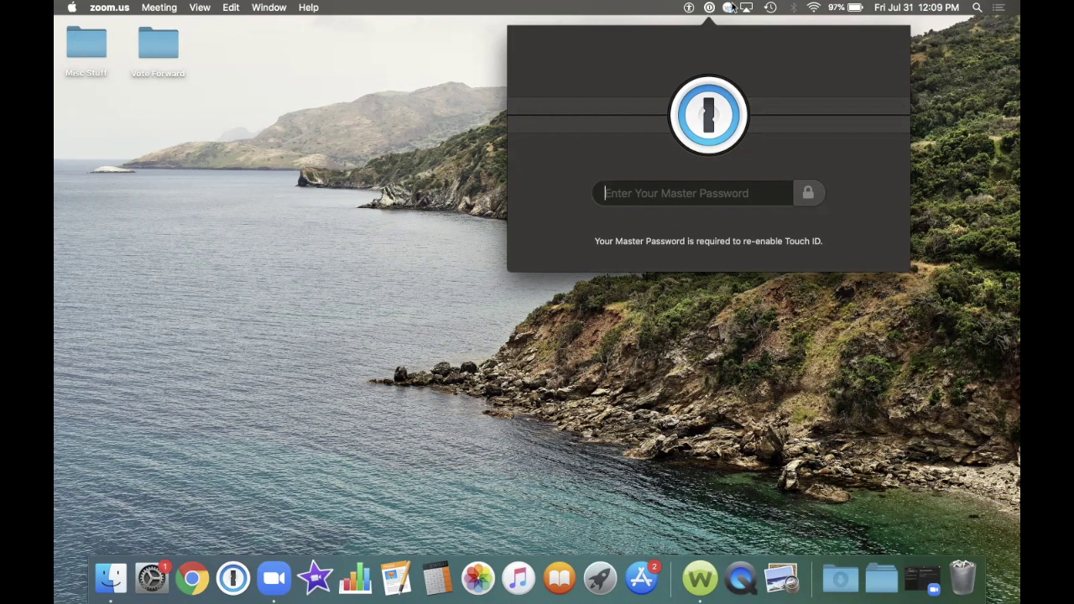
click(709, 10)
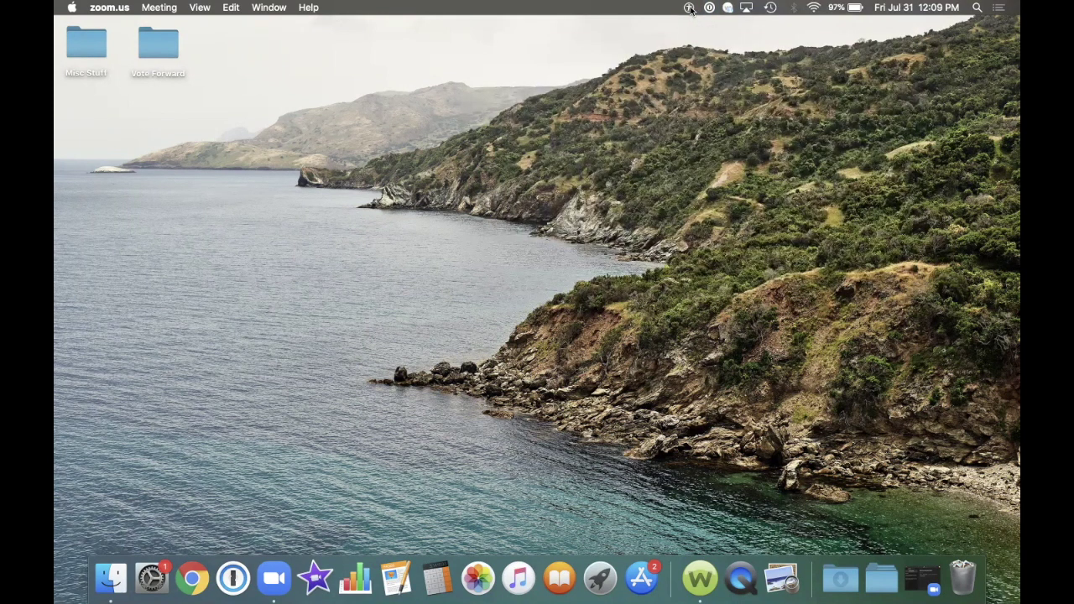
Open the Accessibility preferences, hide the Accessibility status from the menu bar, show it again and close the preferences.
click(689, 8)
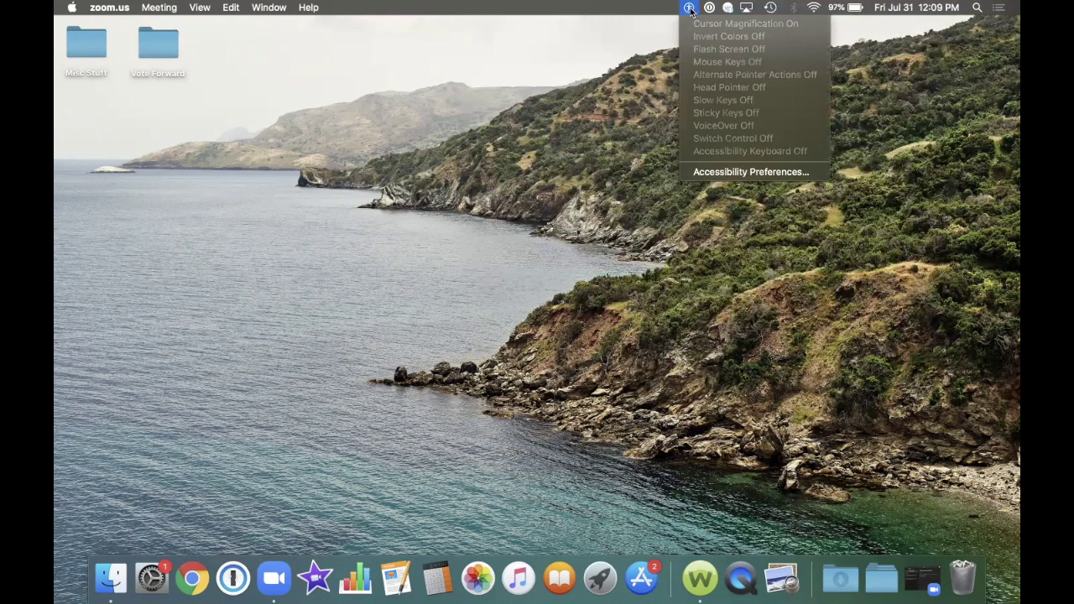
click(741, 171)
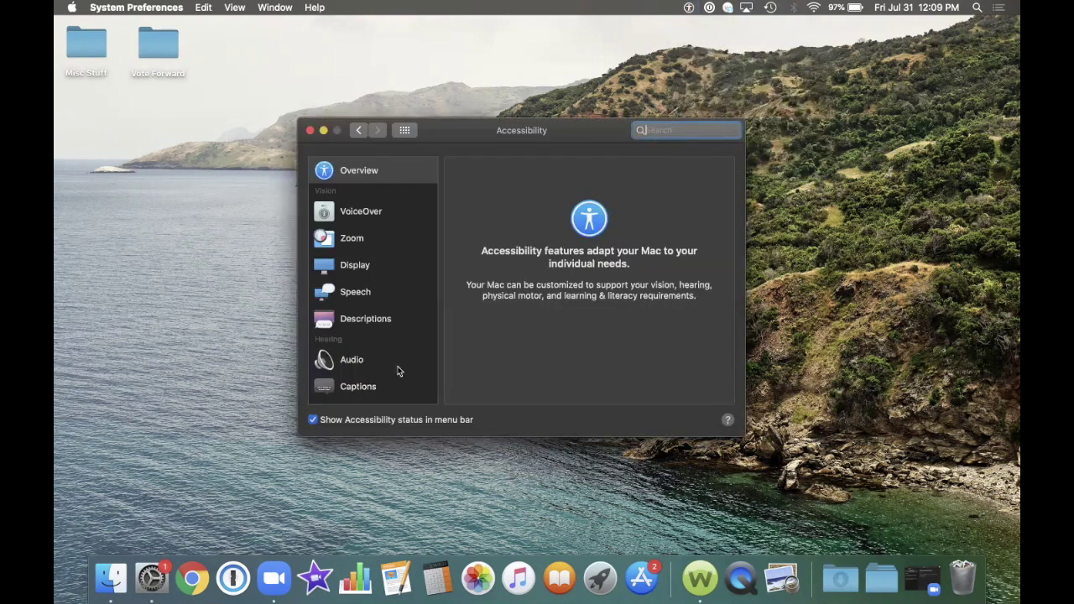
click(311, 421)
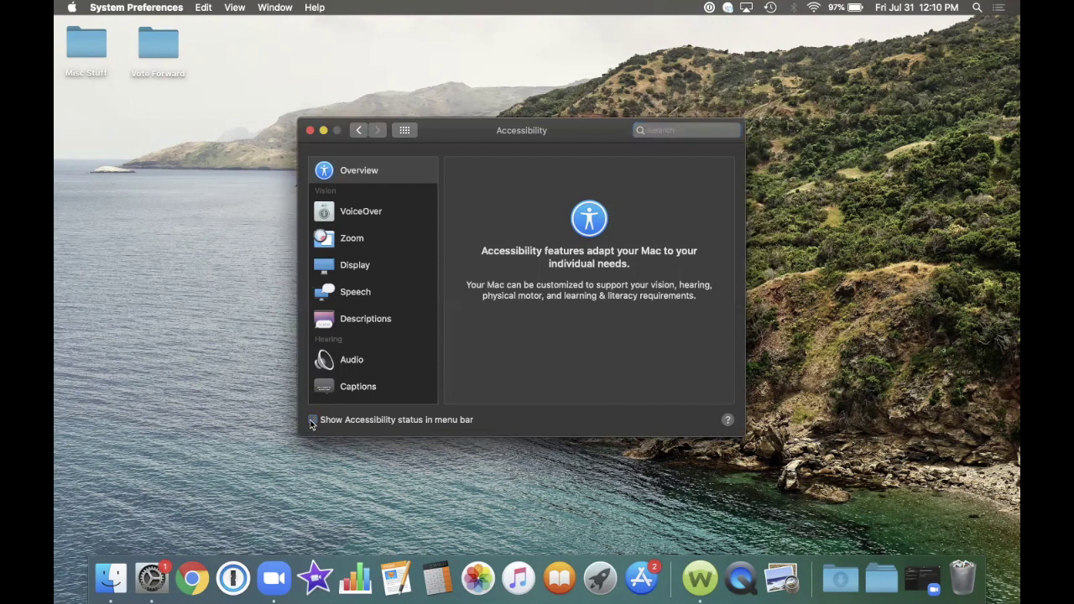
click(312, 421)
click(309, 132)
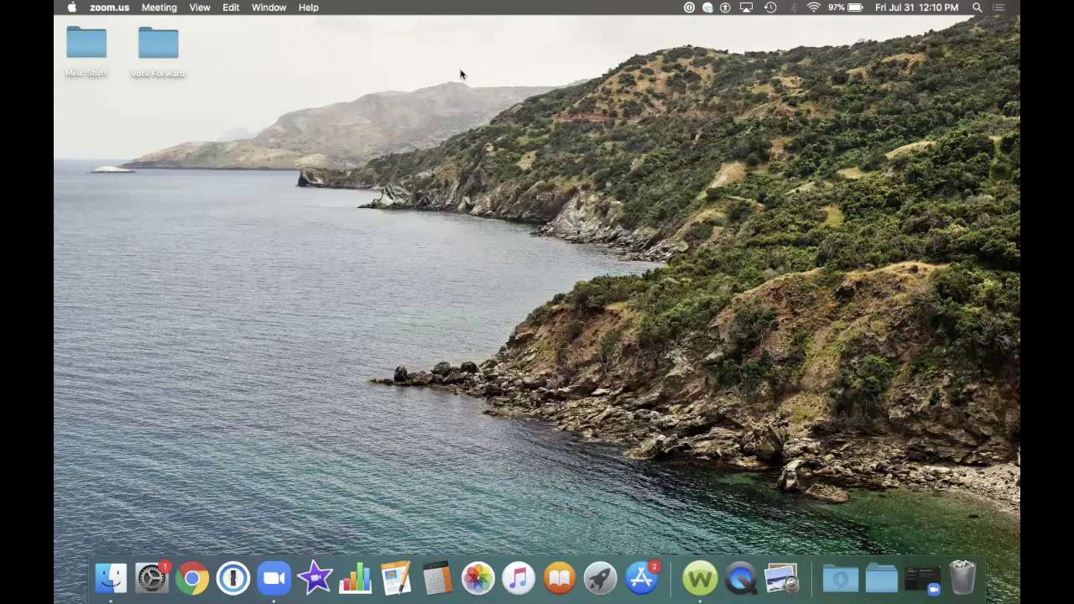
Look through the Zoom meeting controls, from audio and sharing to End Meeting, and dismiss them without choosing any.
click(670, 8)
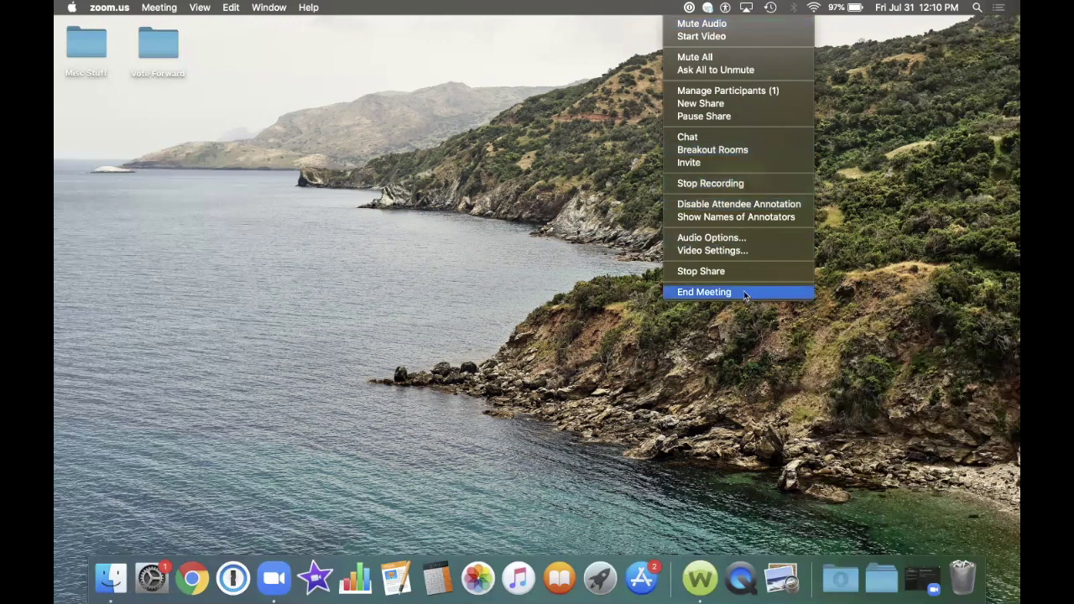
click(625, 12)
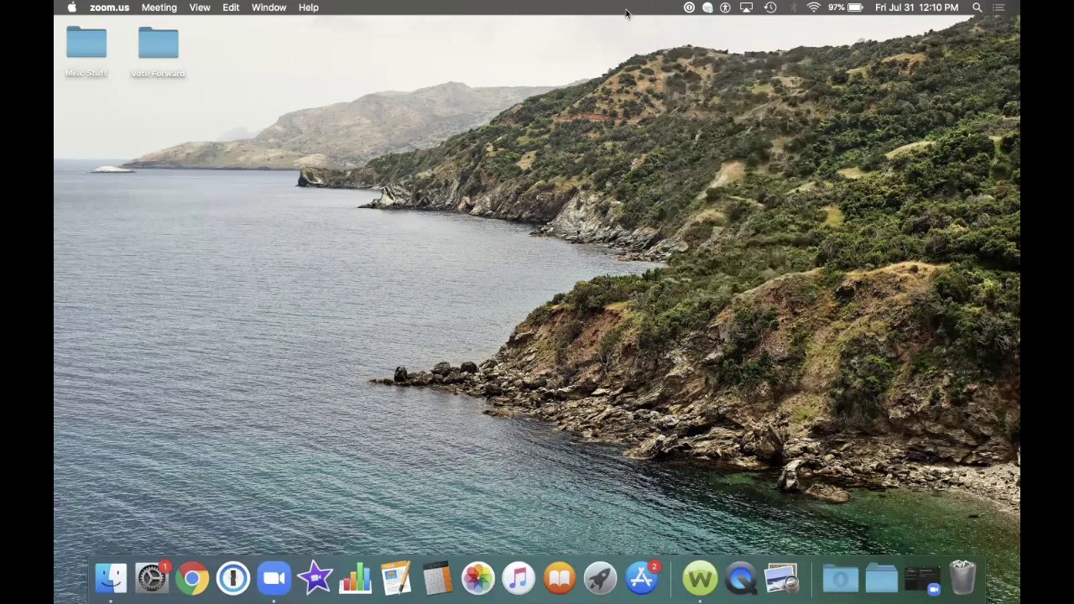